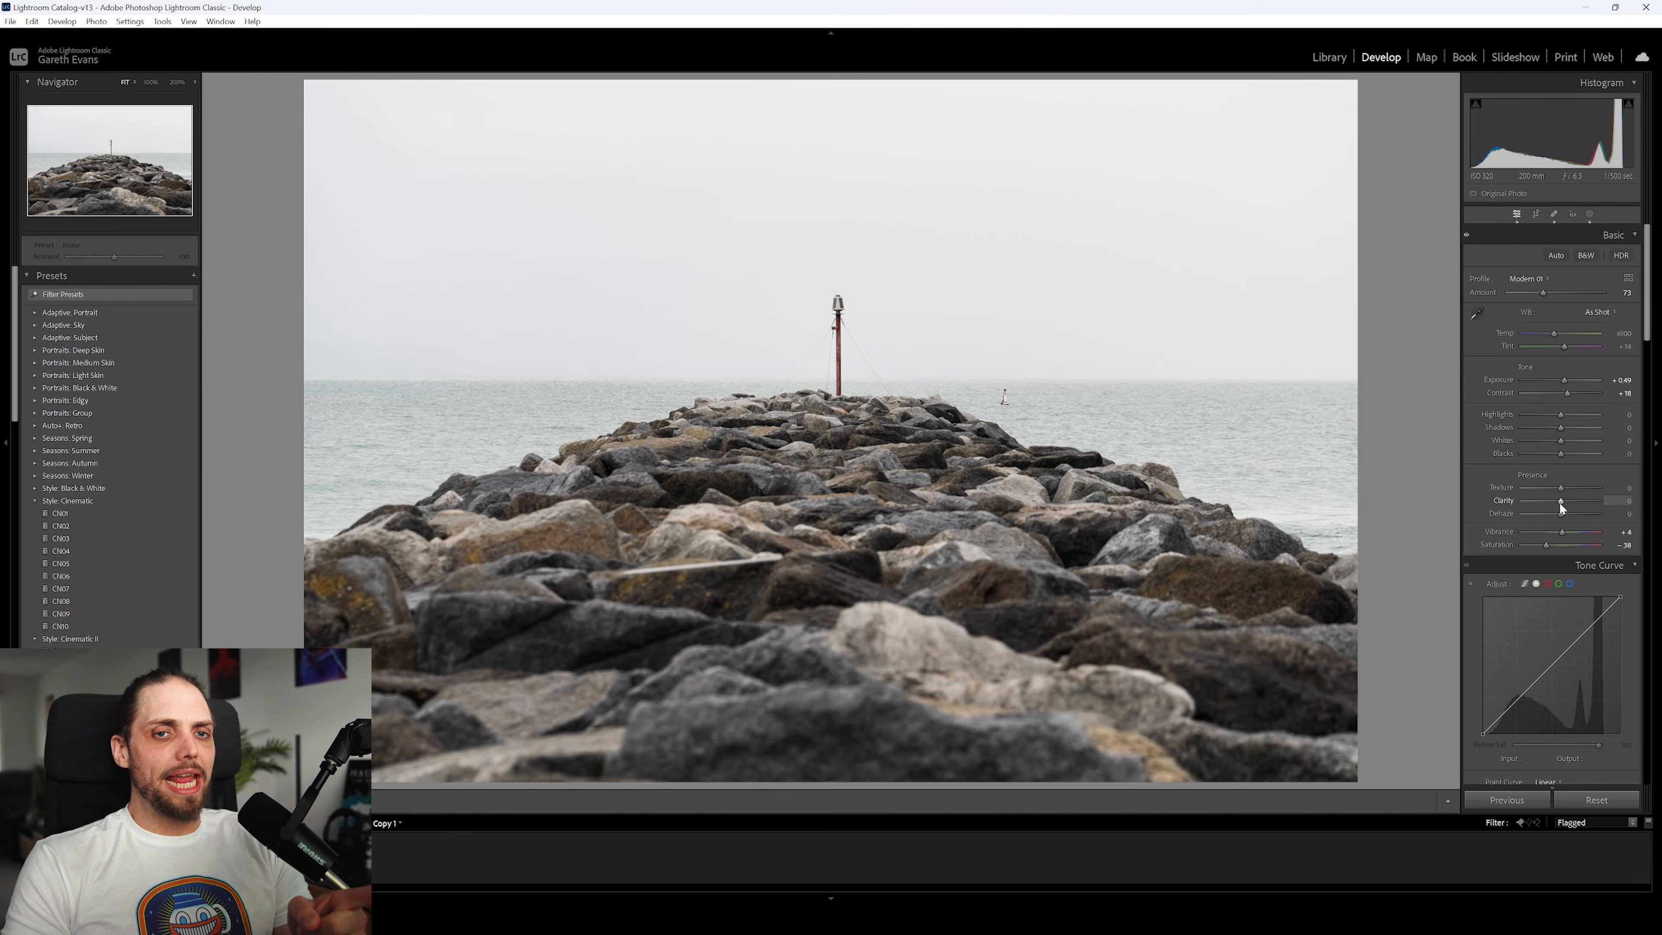
Try Clarity at +100, +63 and about +28 on the rock jetty photo, and reset it.
left_click_drag(1561, 502, 1596, 502)
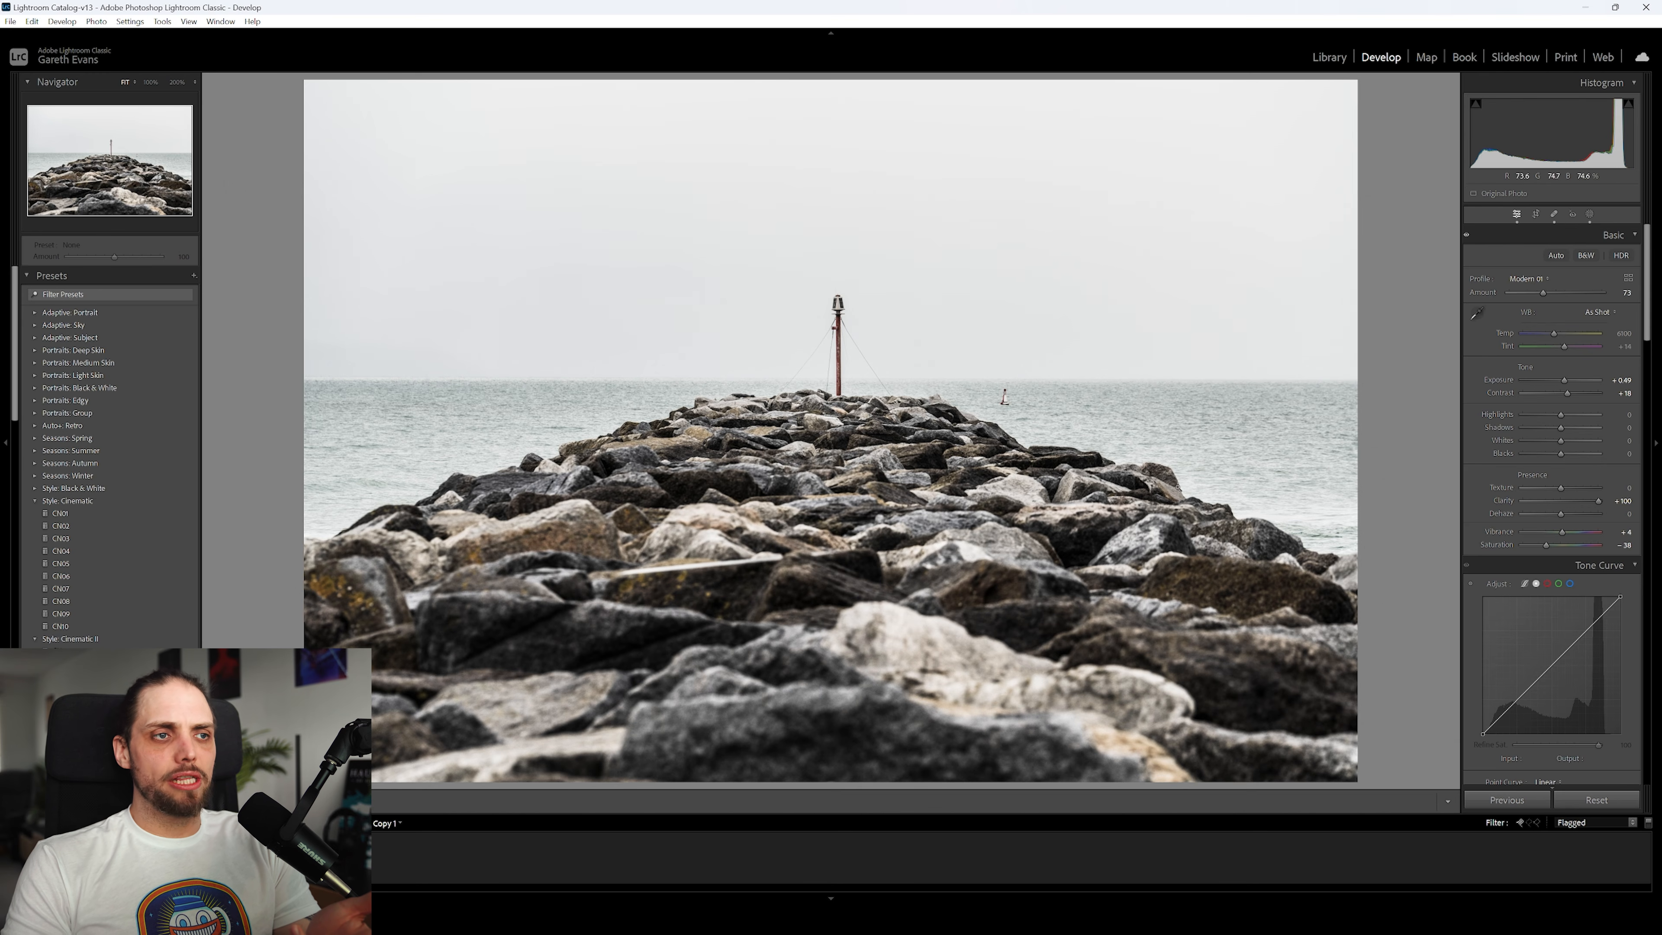
double_click(1597, 501)
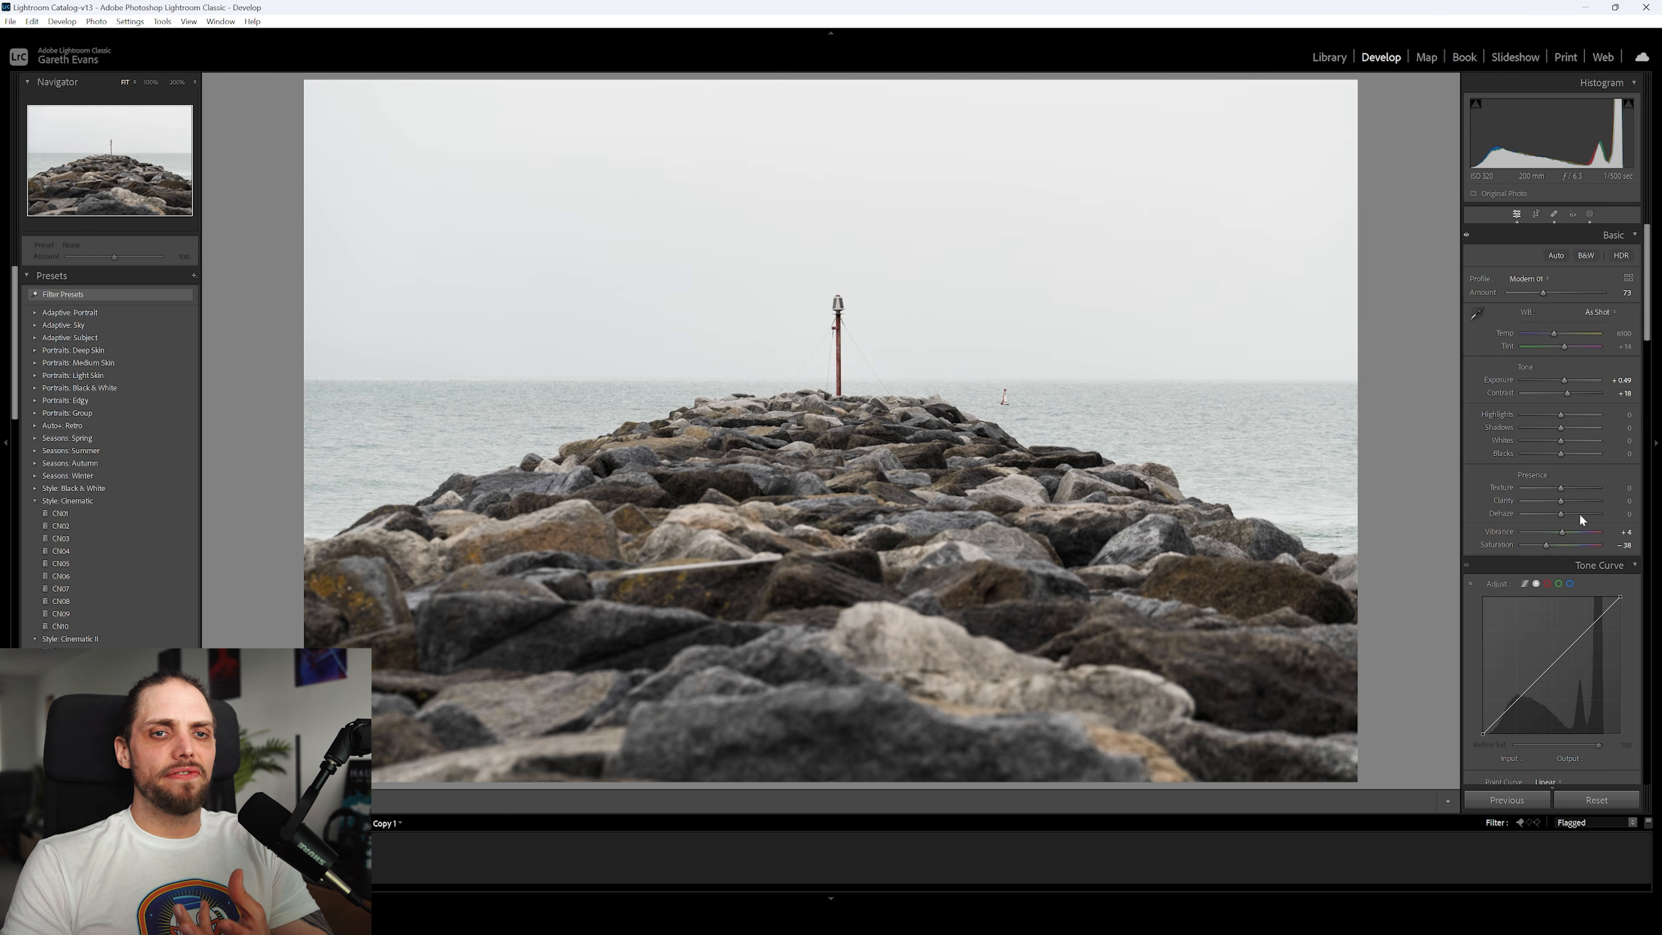
left_click_drag(1561, 502, 1584, 502)
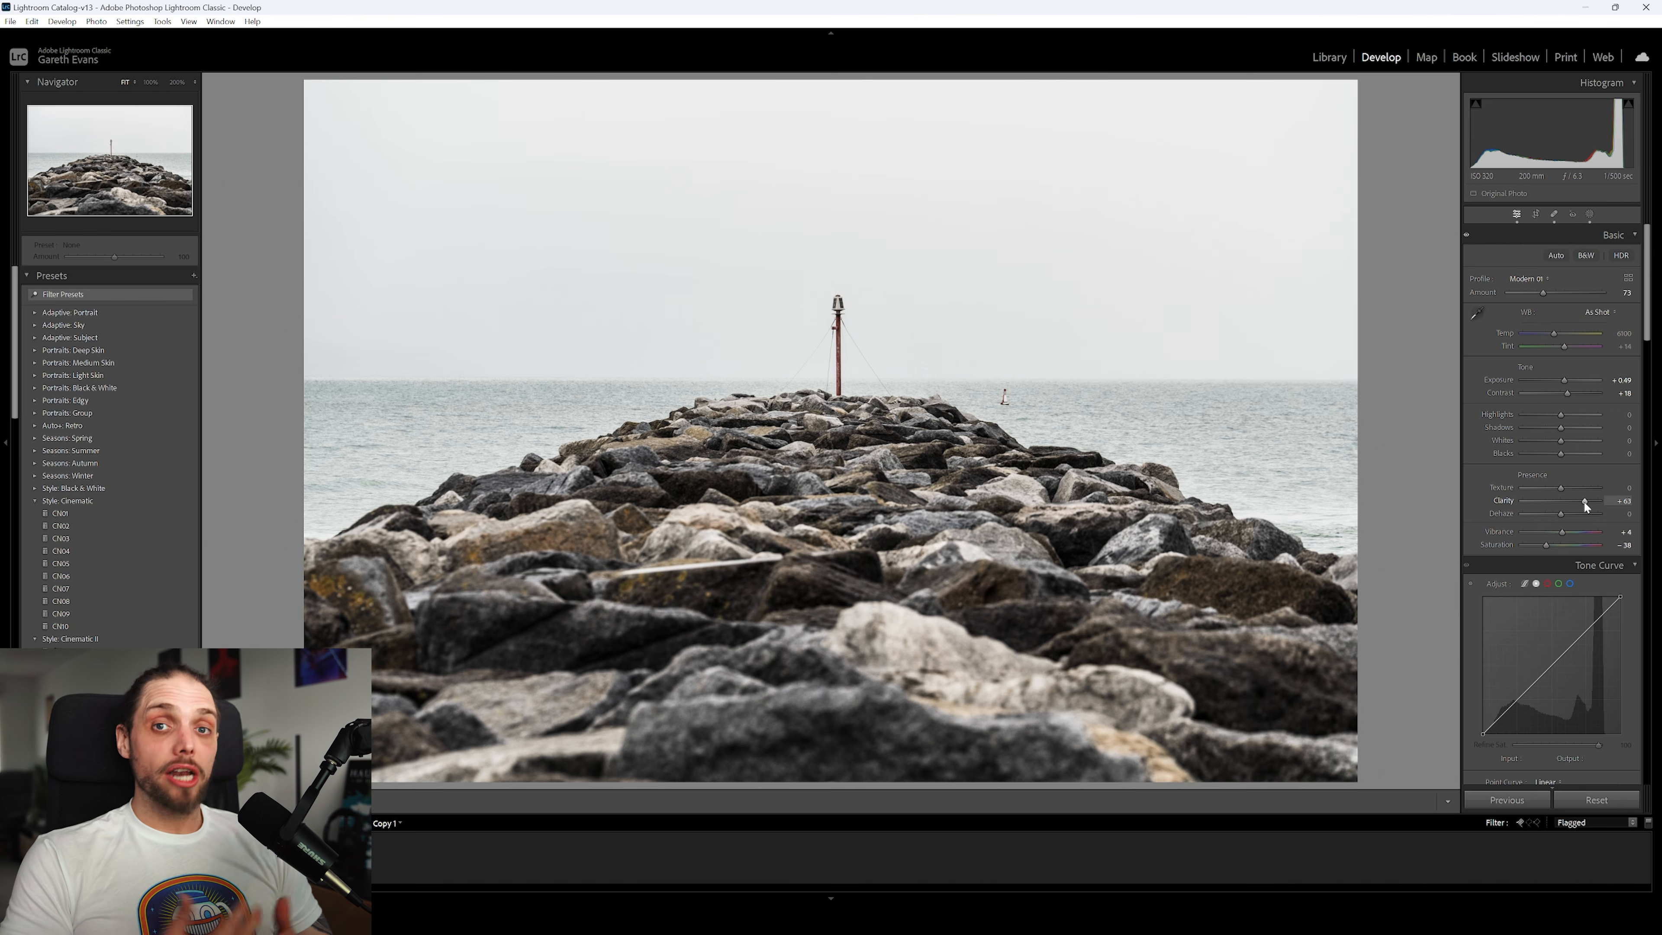
left_click_drag(1583, 503, 1561, 505)
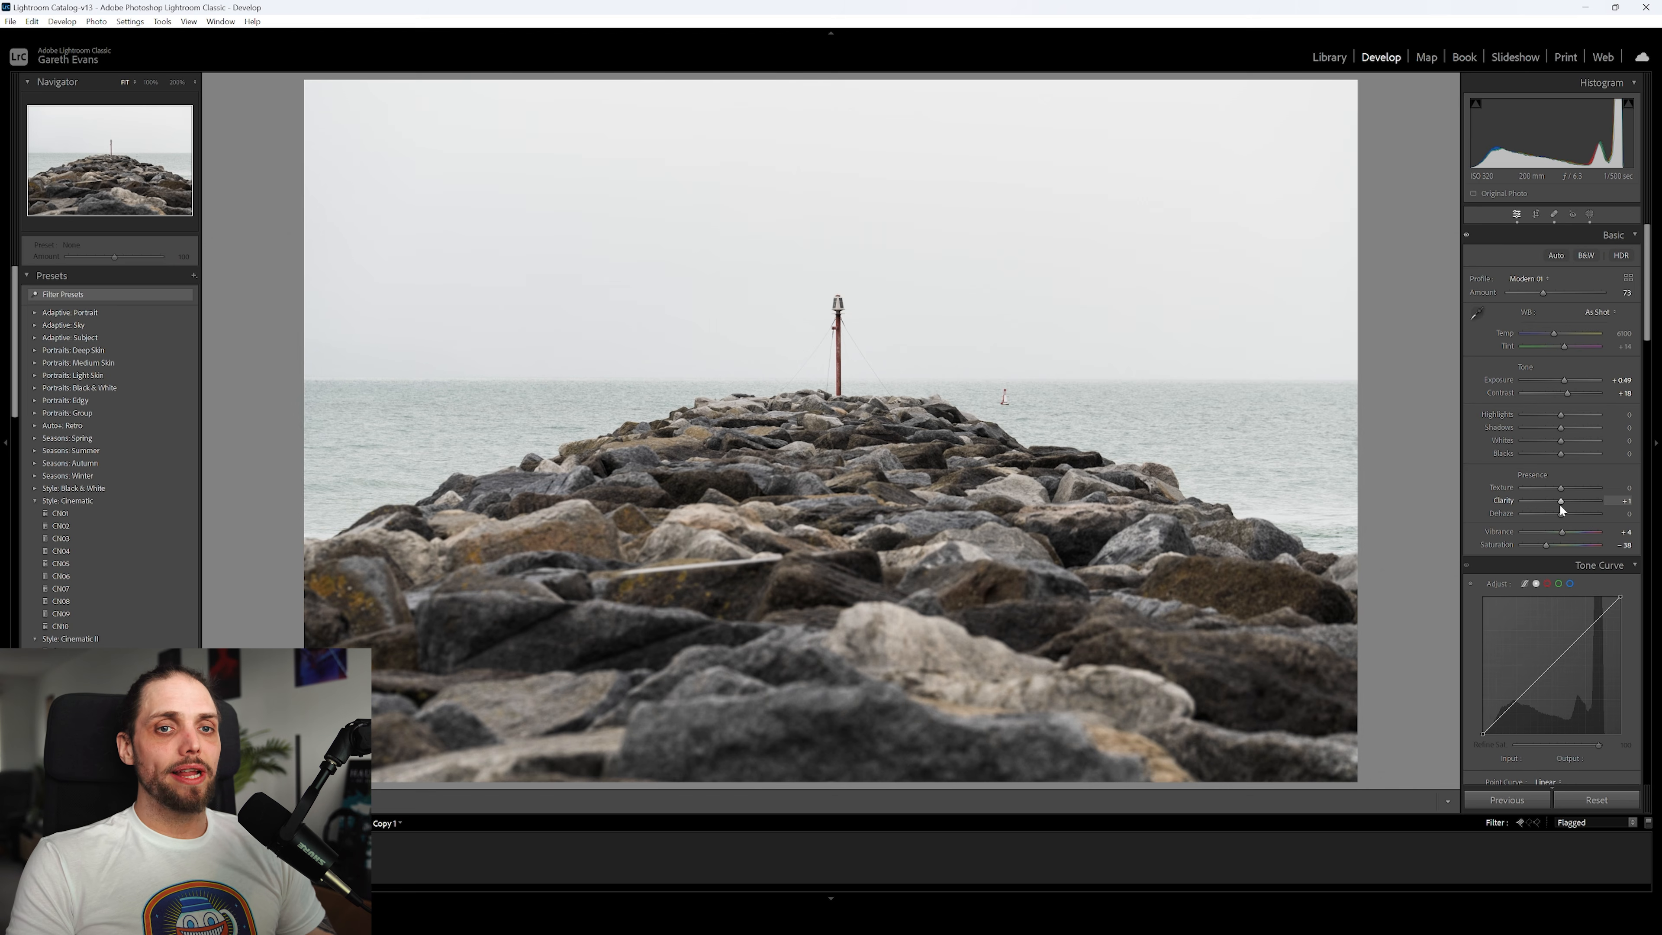
left_click_drag(1562, 509, 1574, 505)
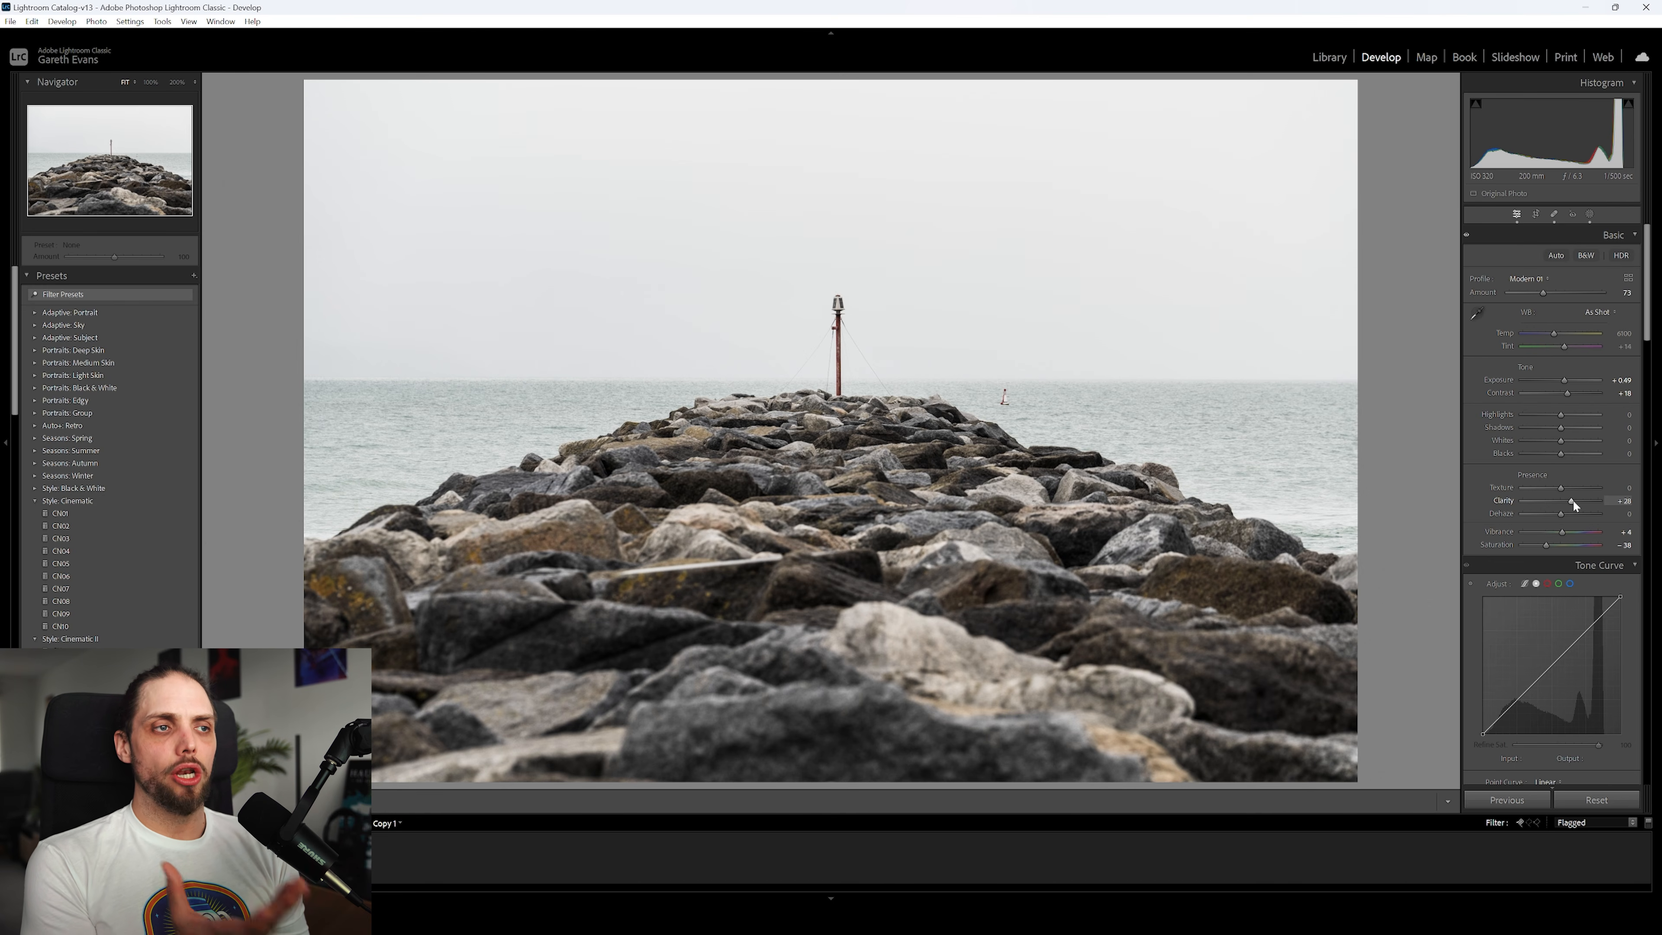
double_click(1573, 501)
Reset the jetty photo's Saturation and raise Clarity to about +26.
double_click(1560, 546)
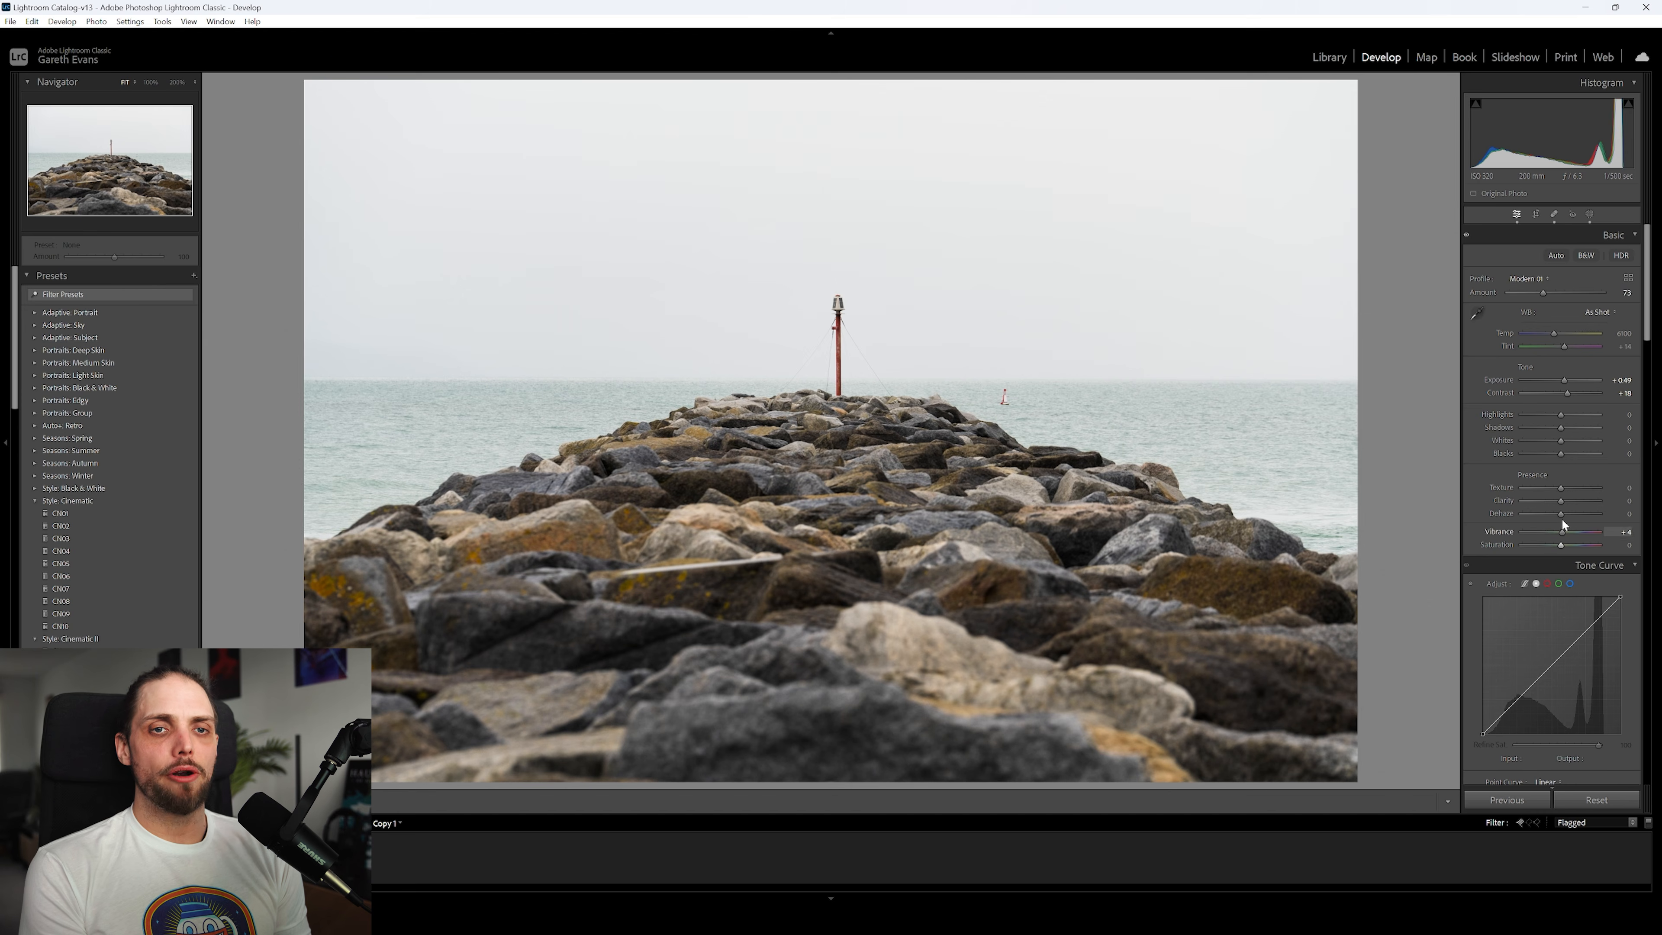
mouse_move(1562, 504)
left_mouse_down()
mouse_move(1586, 509)
mouse_move(1573, 507)
left_mouse_up()
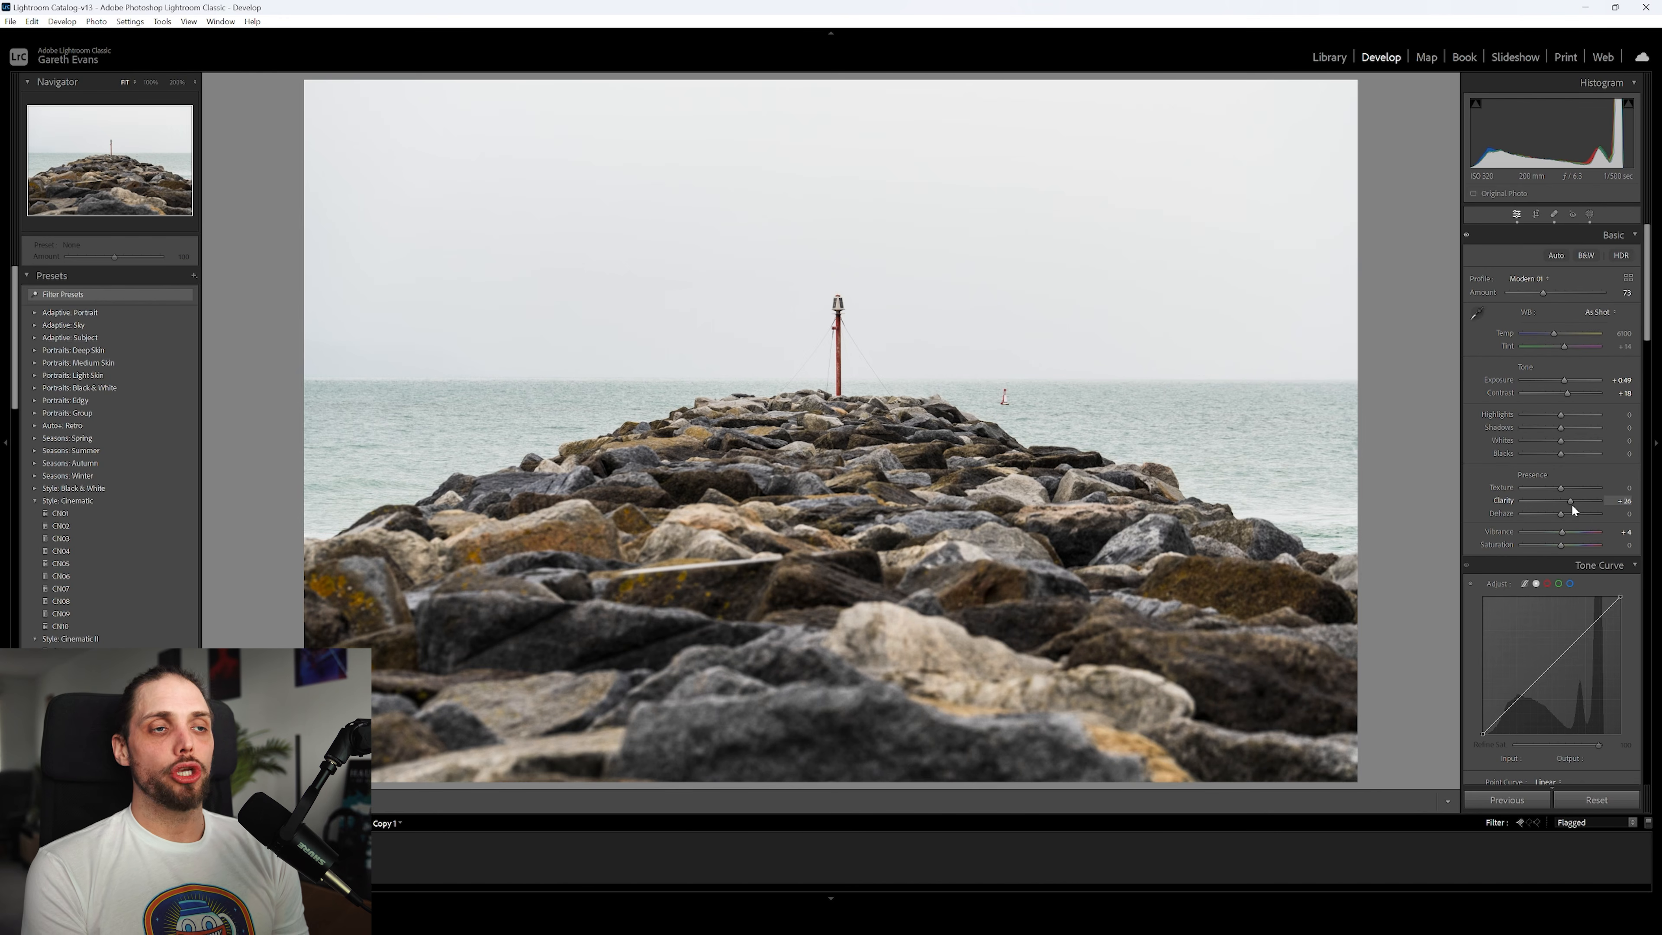
mouse_move(1576, 513)
left_mouse_down()
mouse_move(1561, 515)
mouse_move(1577, 515)
left_mouse_up()
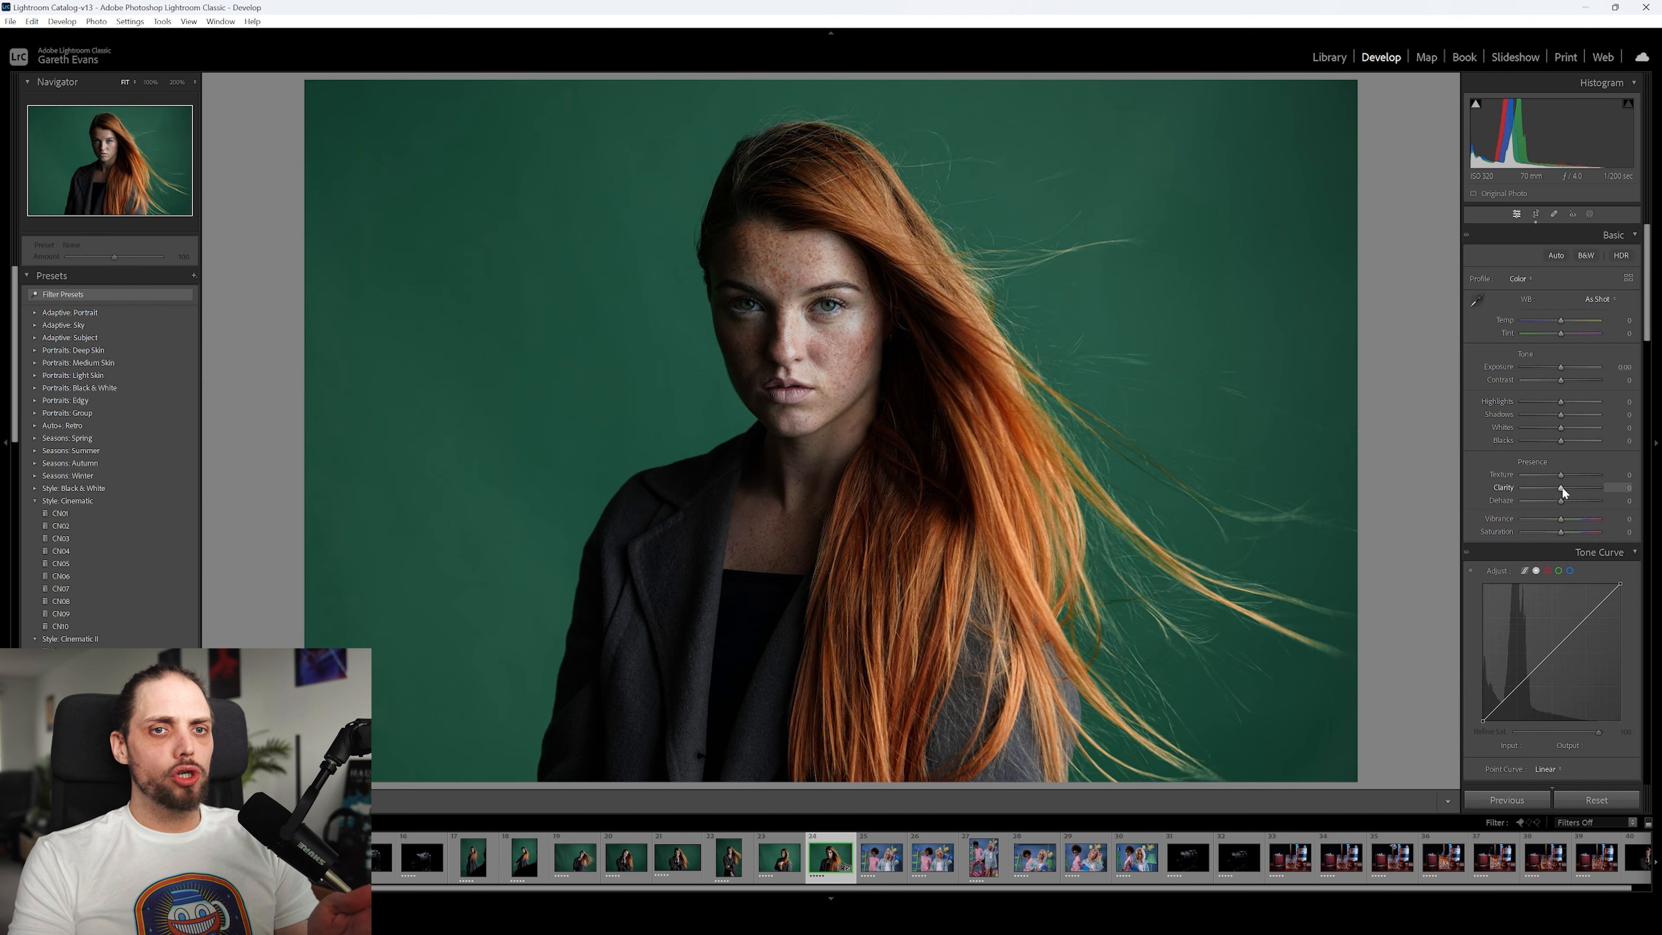
Compare Clarity at about +68 and at -27 on the portrait of the red-haired woman.
left_click_drag(1563, 488, 1587, 494)
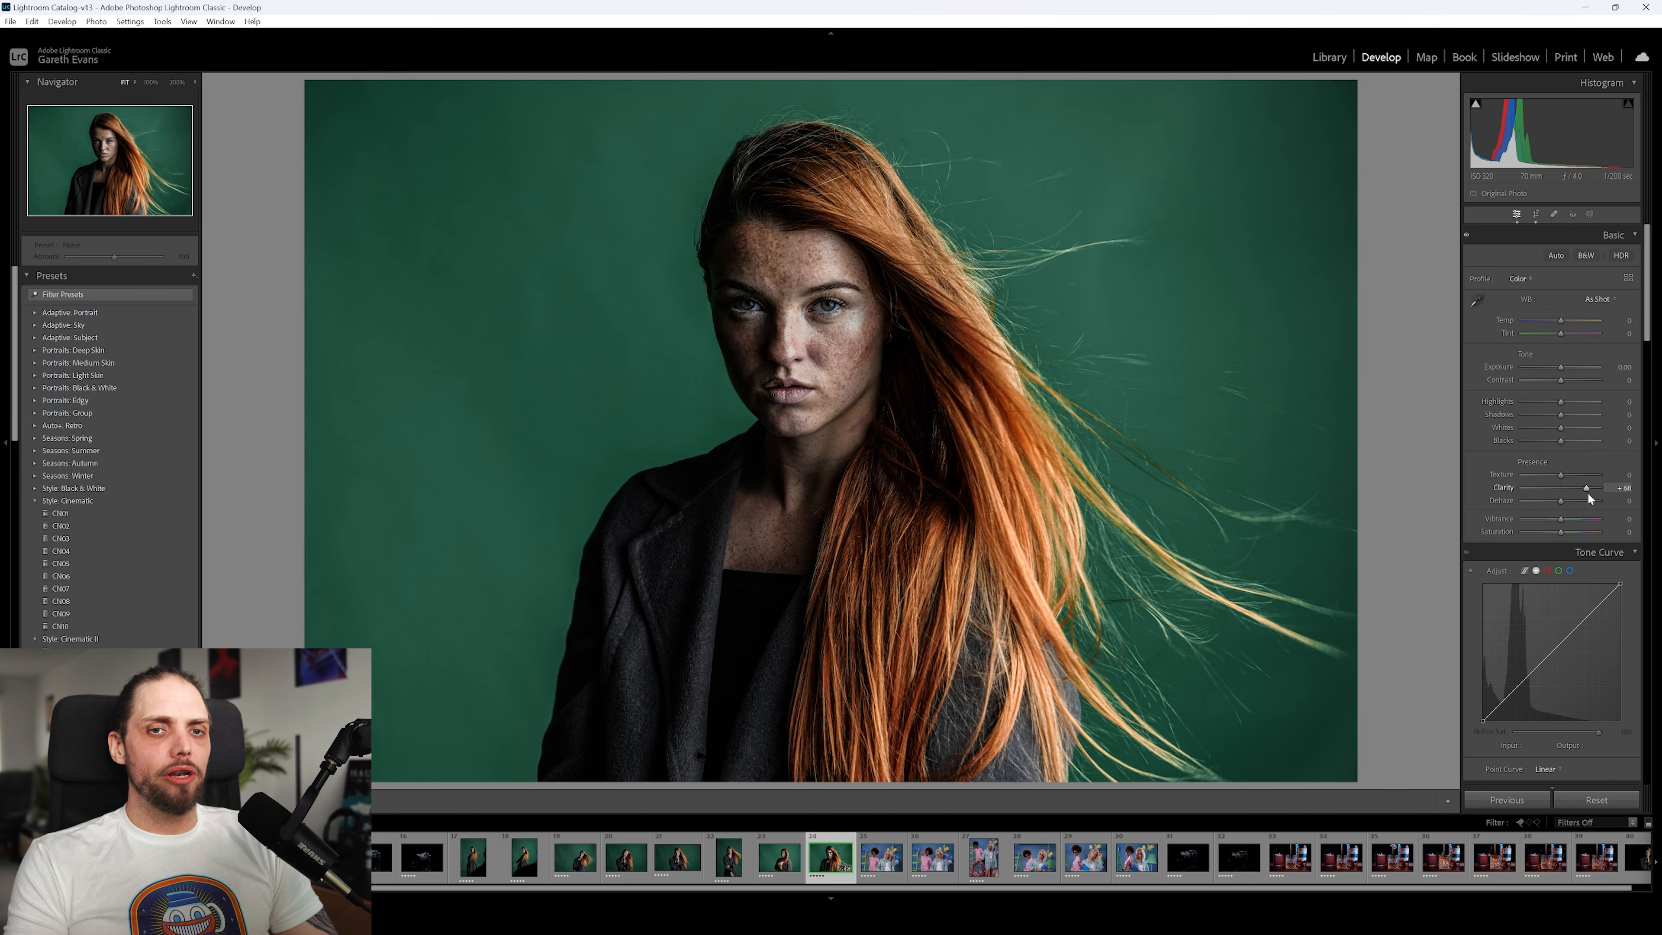
double_click(1587, 489)
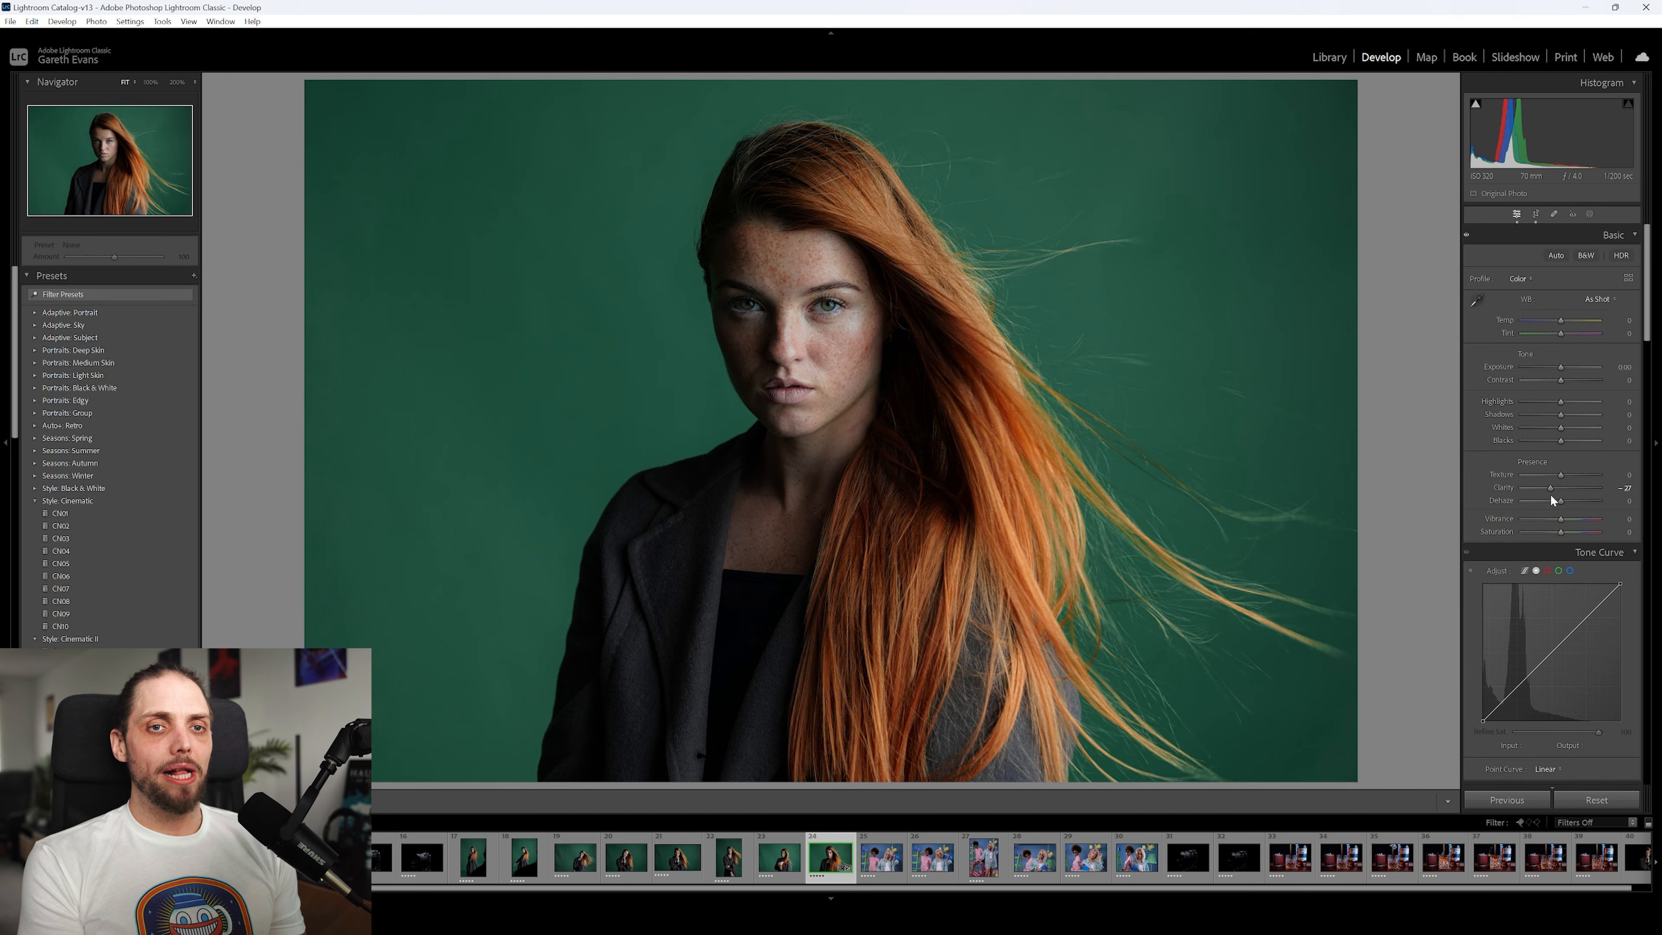
mouse_move(1547, 489)
left_mouse_down()
mouse_move(1512, 497)
mouse_move(1549, 501)
left_mouse_up()
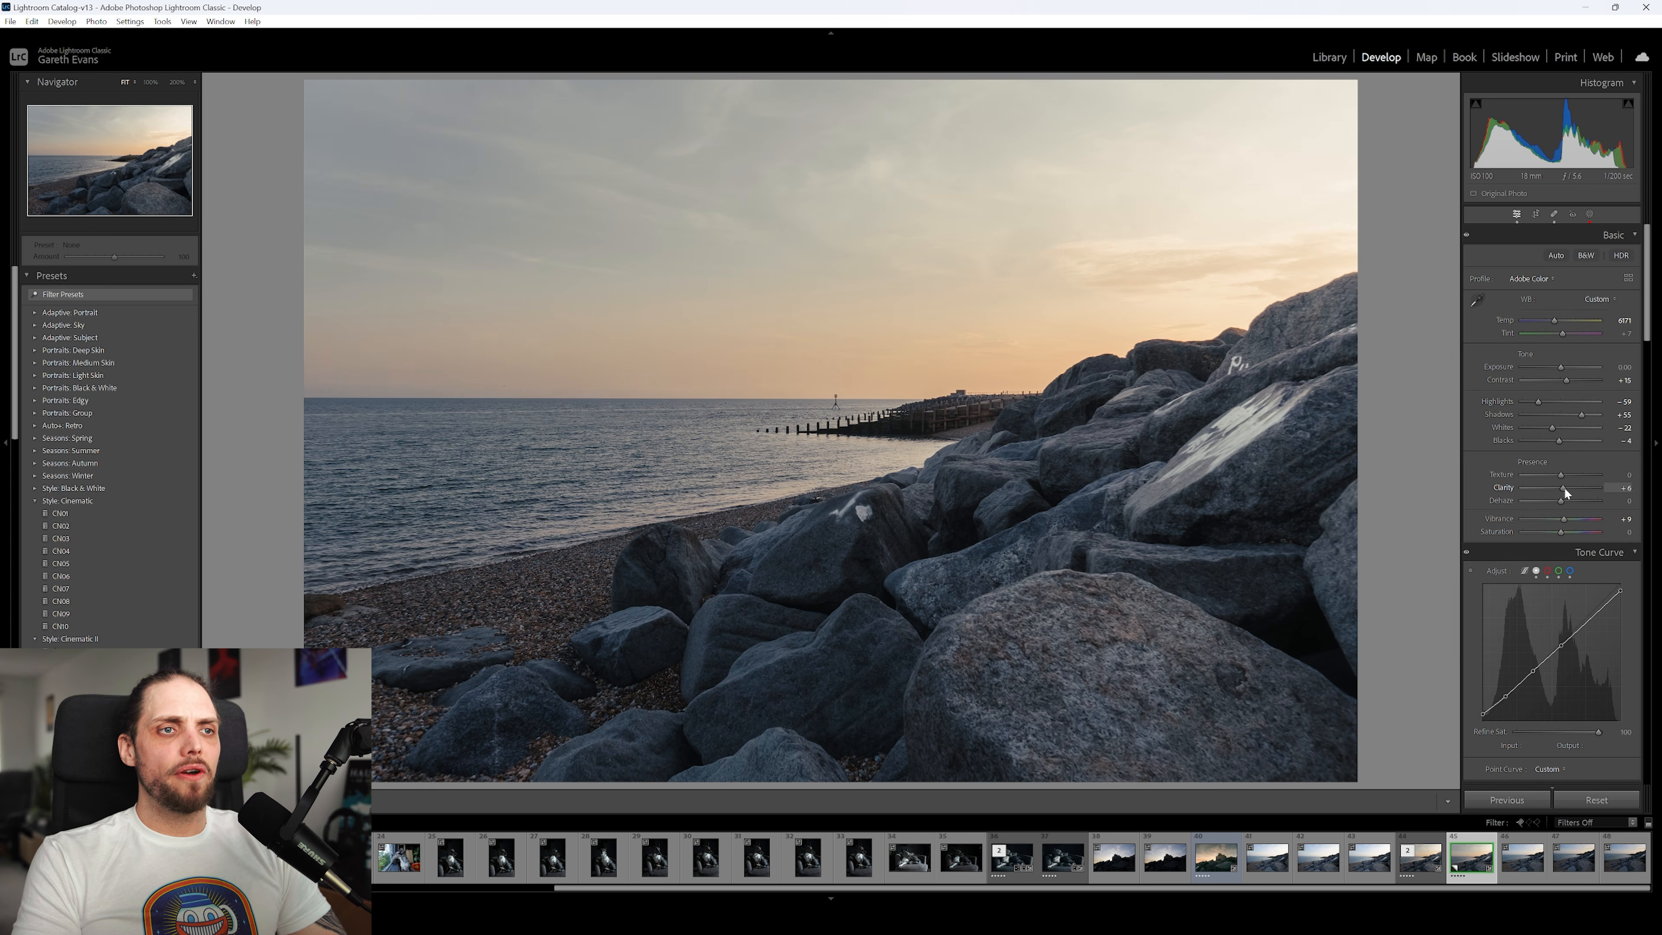
Try Clarity at +47 and +98 on the sunset beach photo with boulders, and reset it.
left_click_drag(1564, 487, 1579, 485)
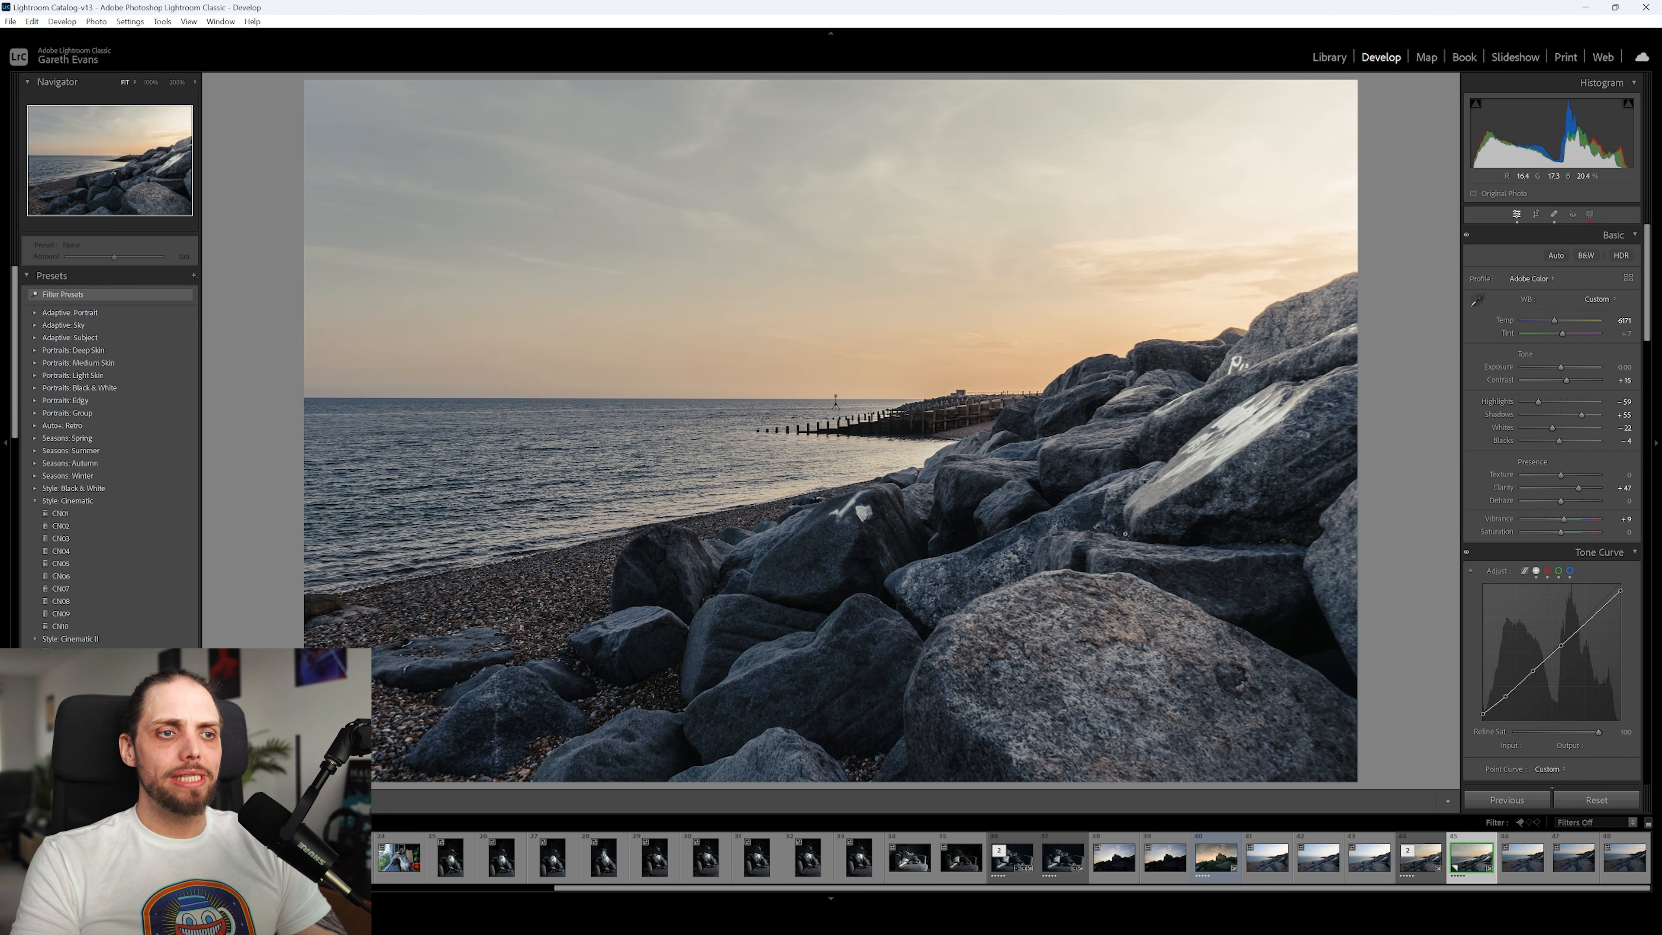
key("ctrl+z")
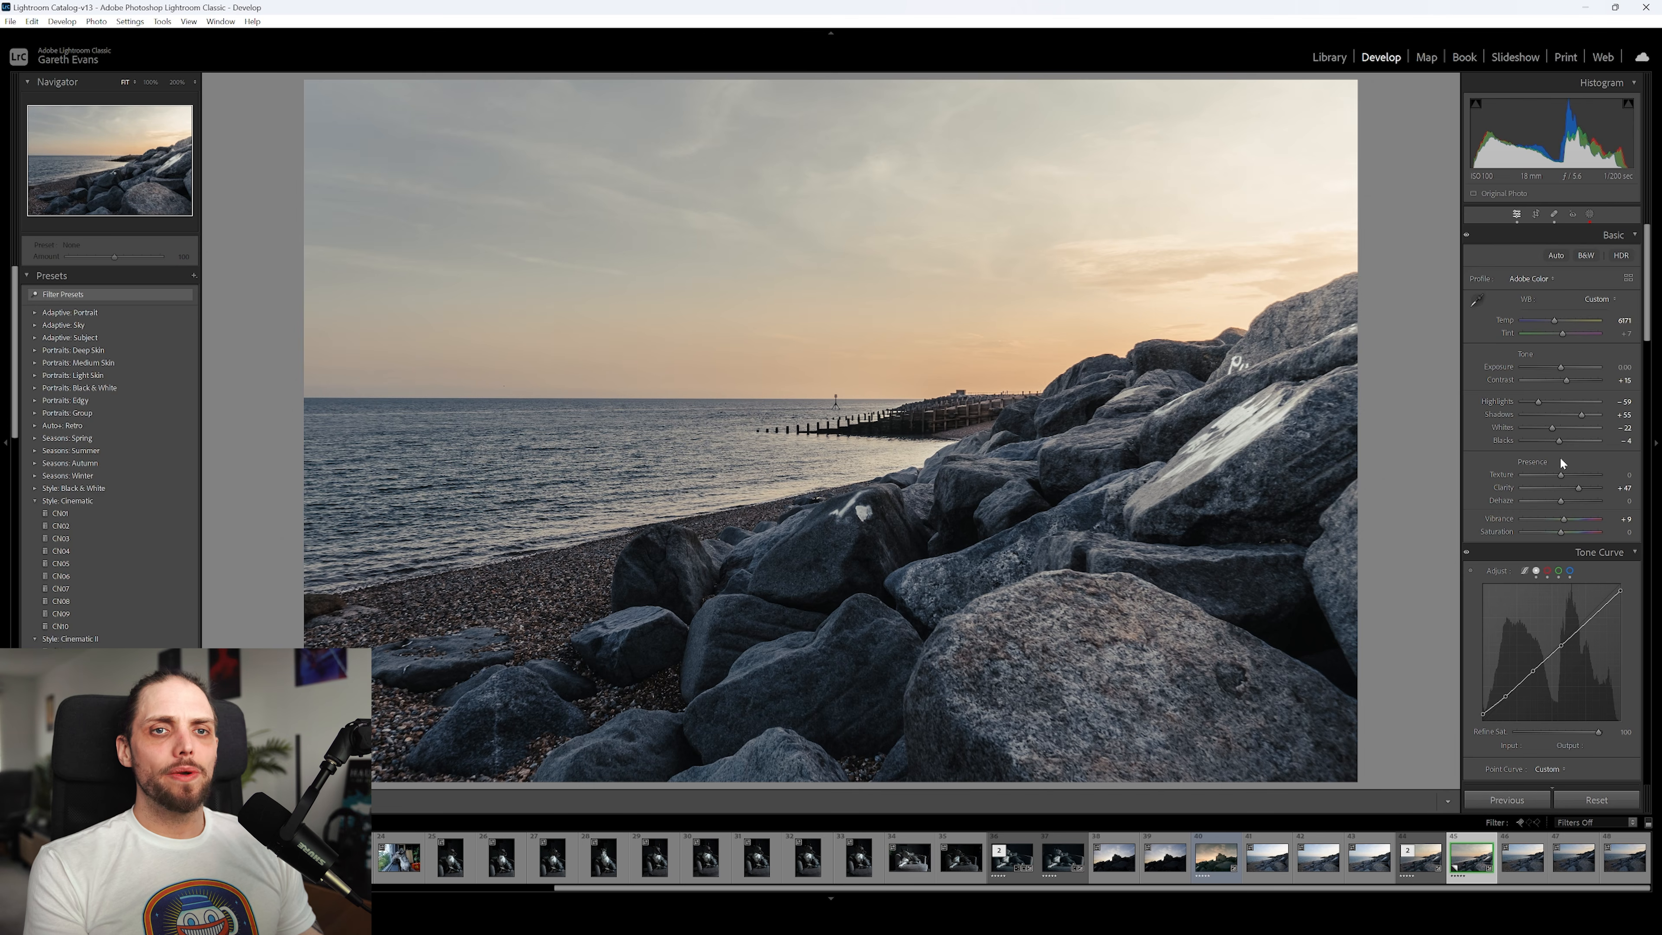
left_click_drag(1577, 488, 1597, 489)
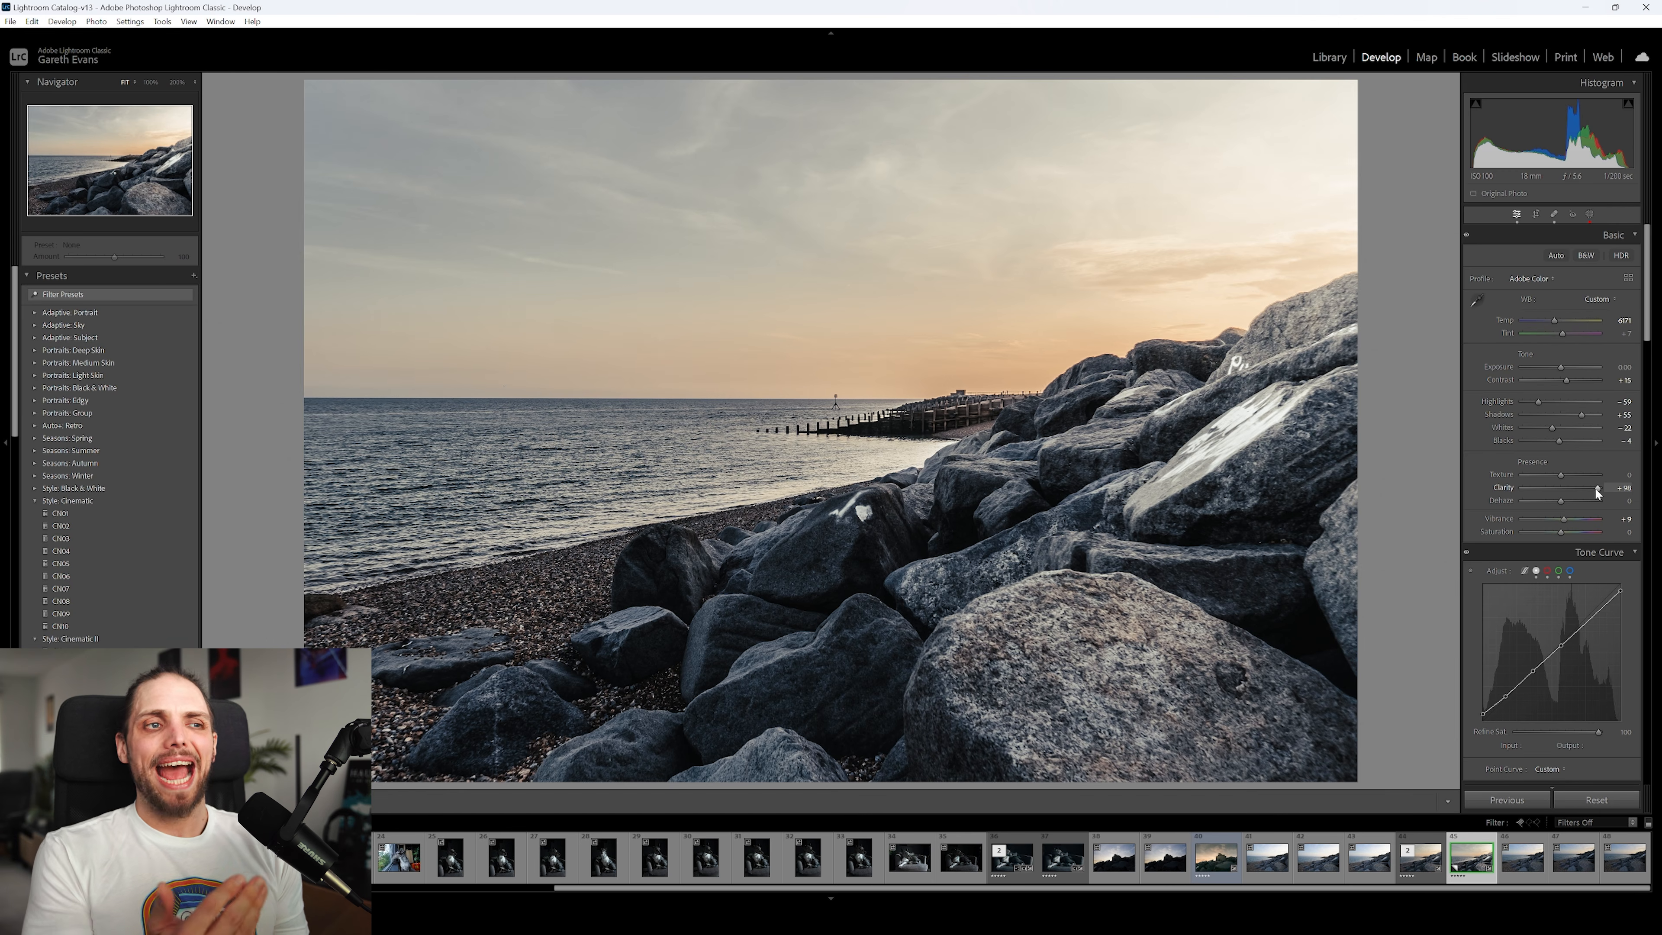
left_click_drag(1595, 490, 1573, 492)
double_click(1574, 488)
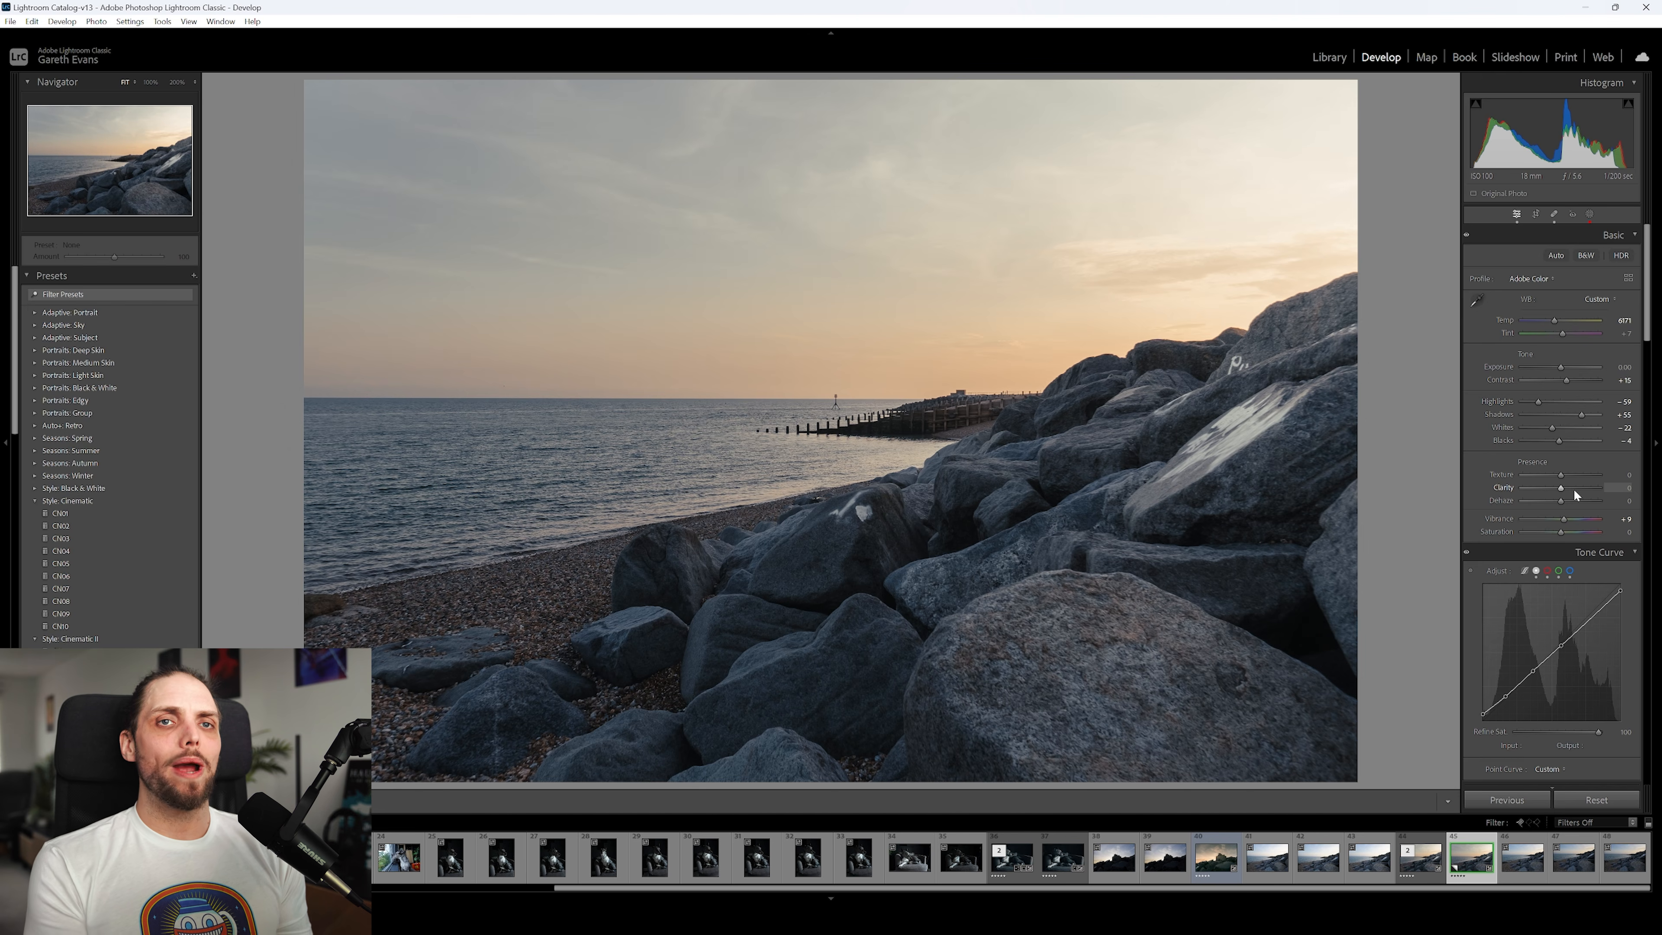
Create a new Brush mask on the beach photo and paint it over the large boulders.
left_click(1591, 216)
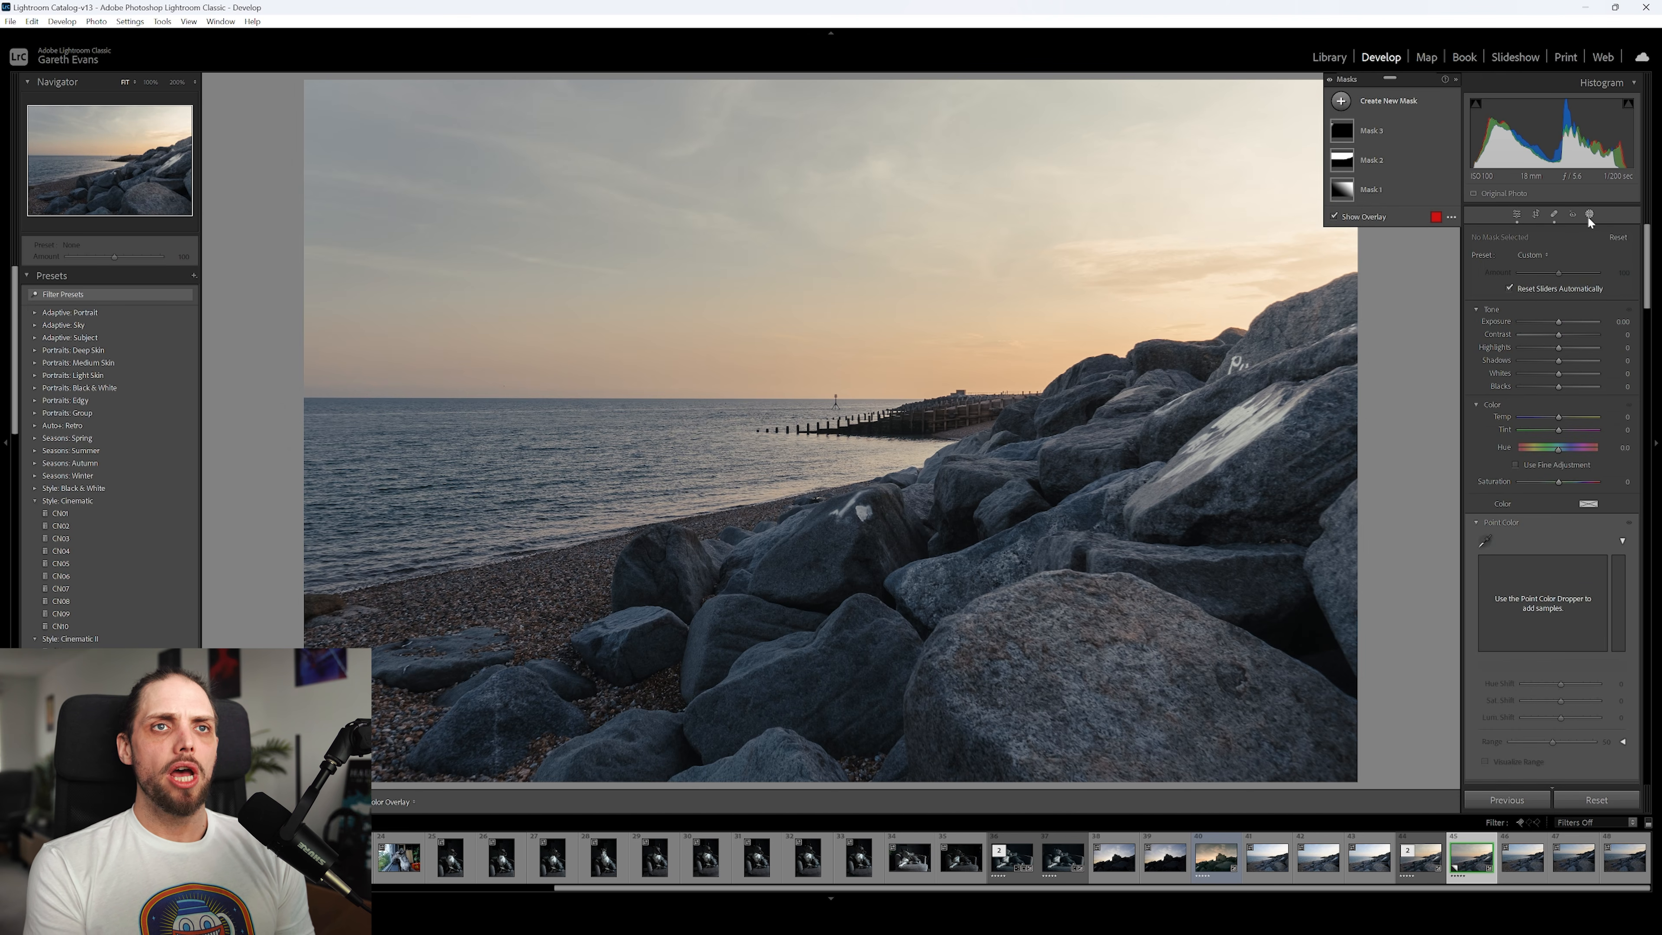
left_click(1389, 102)
left_click(1397, 222)
mouse_move(1283, 373)
left_mouse_down()
mouse_move(1157, 416)
mouse_move(966, 567)
mouse_move(984, 520)
mouse_move(790, 642)
mouse_move(1069, 638)
mouse_move(1328, 578)
mouse_move(1323, 350)
mouse_move(738, 823)
mouse_move(677, 756)
mouse_move(1278, 679)
mouse_move(1262, 731)
mouse_move(1047, 482)
mouse_move(1001, 478)
left_mouse_up()
Set the boulder mask's Clarity to 30.
scroll(1507, 617, "down", 8)
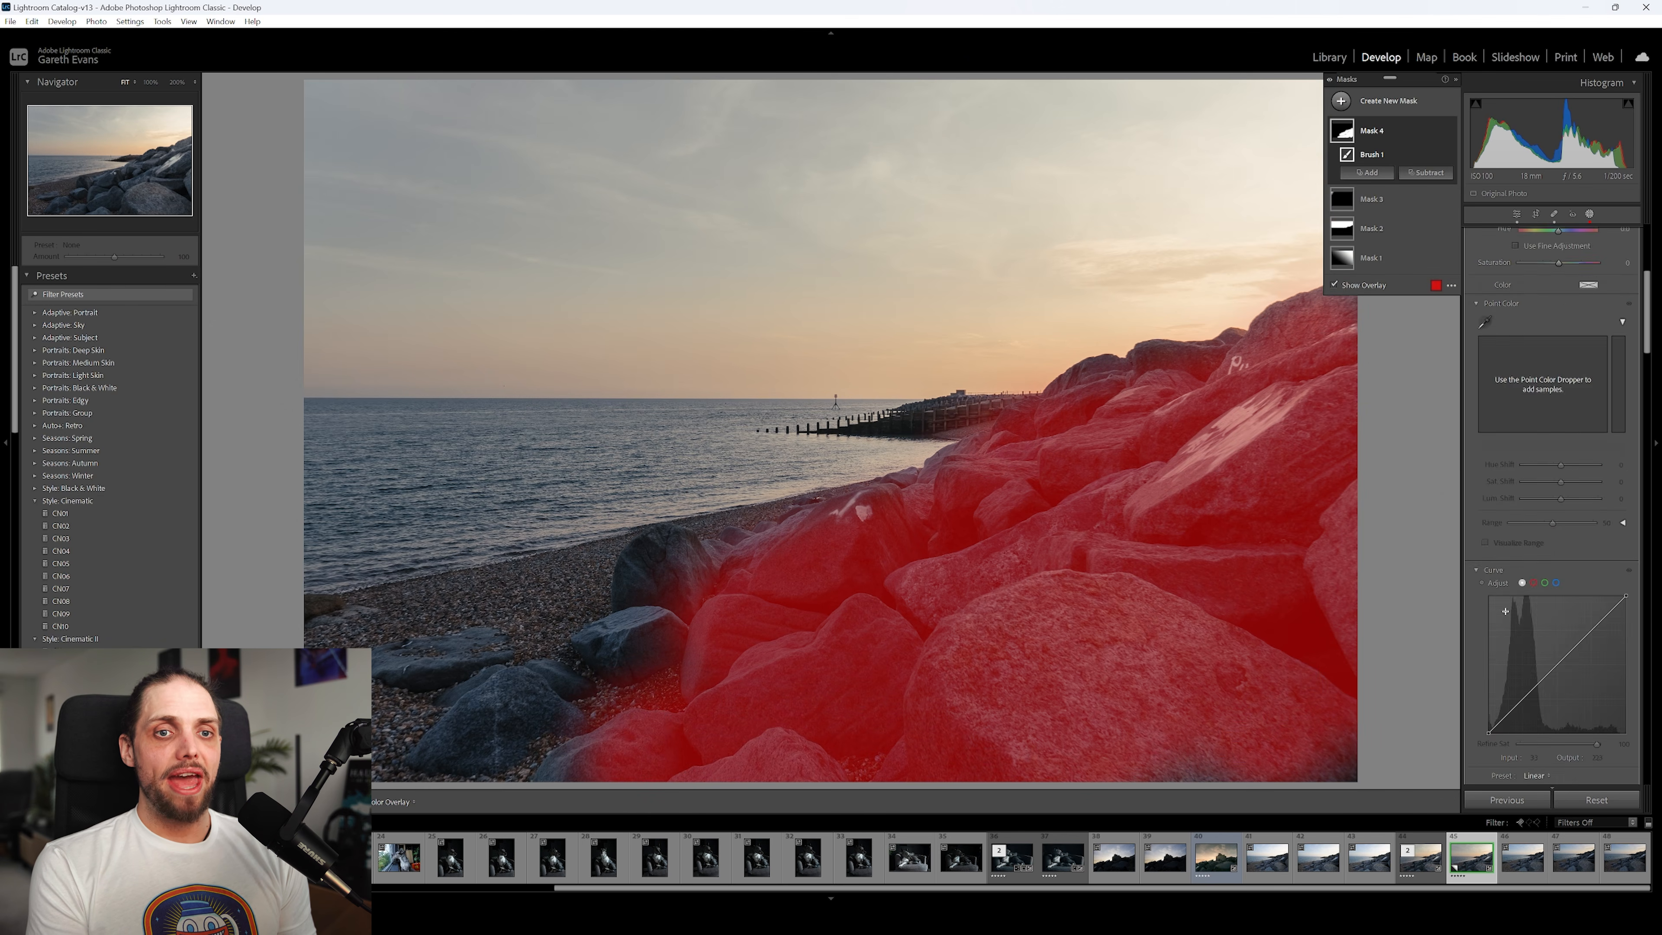
left_click_drag(1558, 661, 1571, 662)
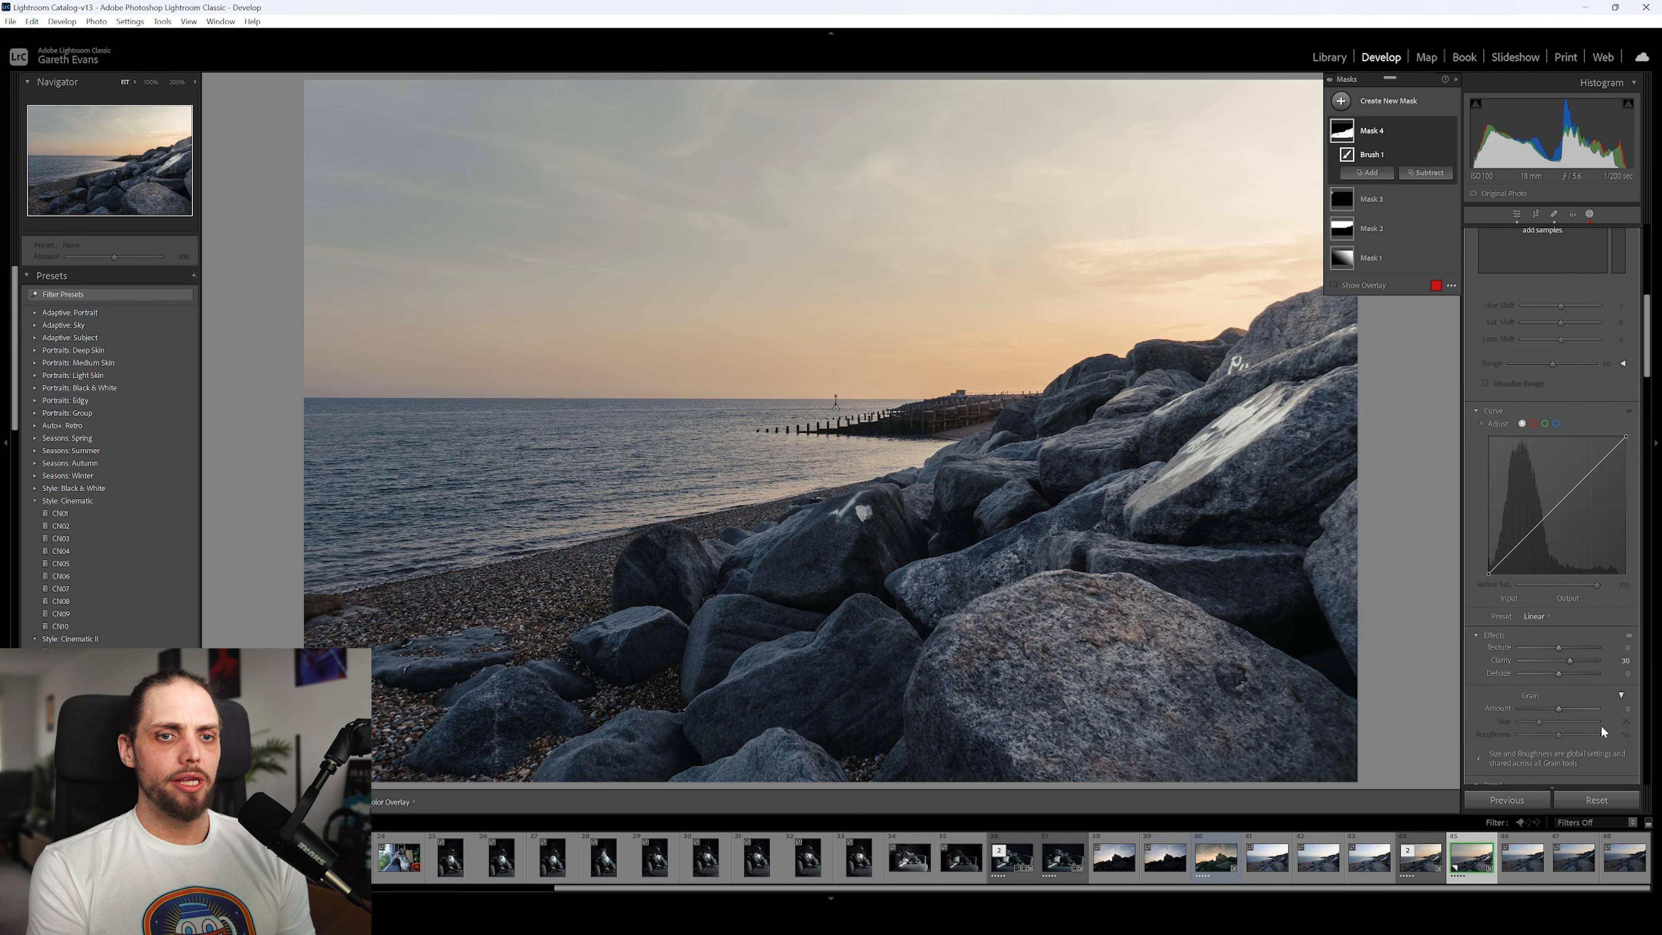
left_click_drag(1573, 663, 1571, 662)
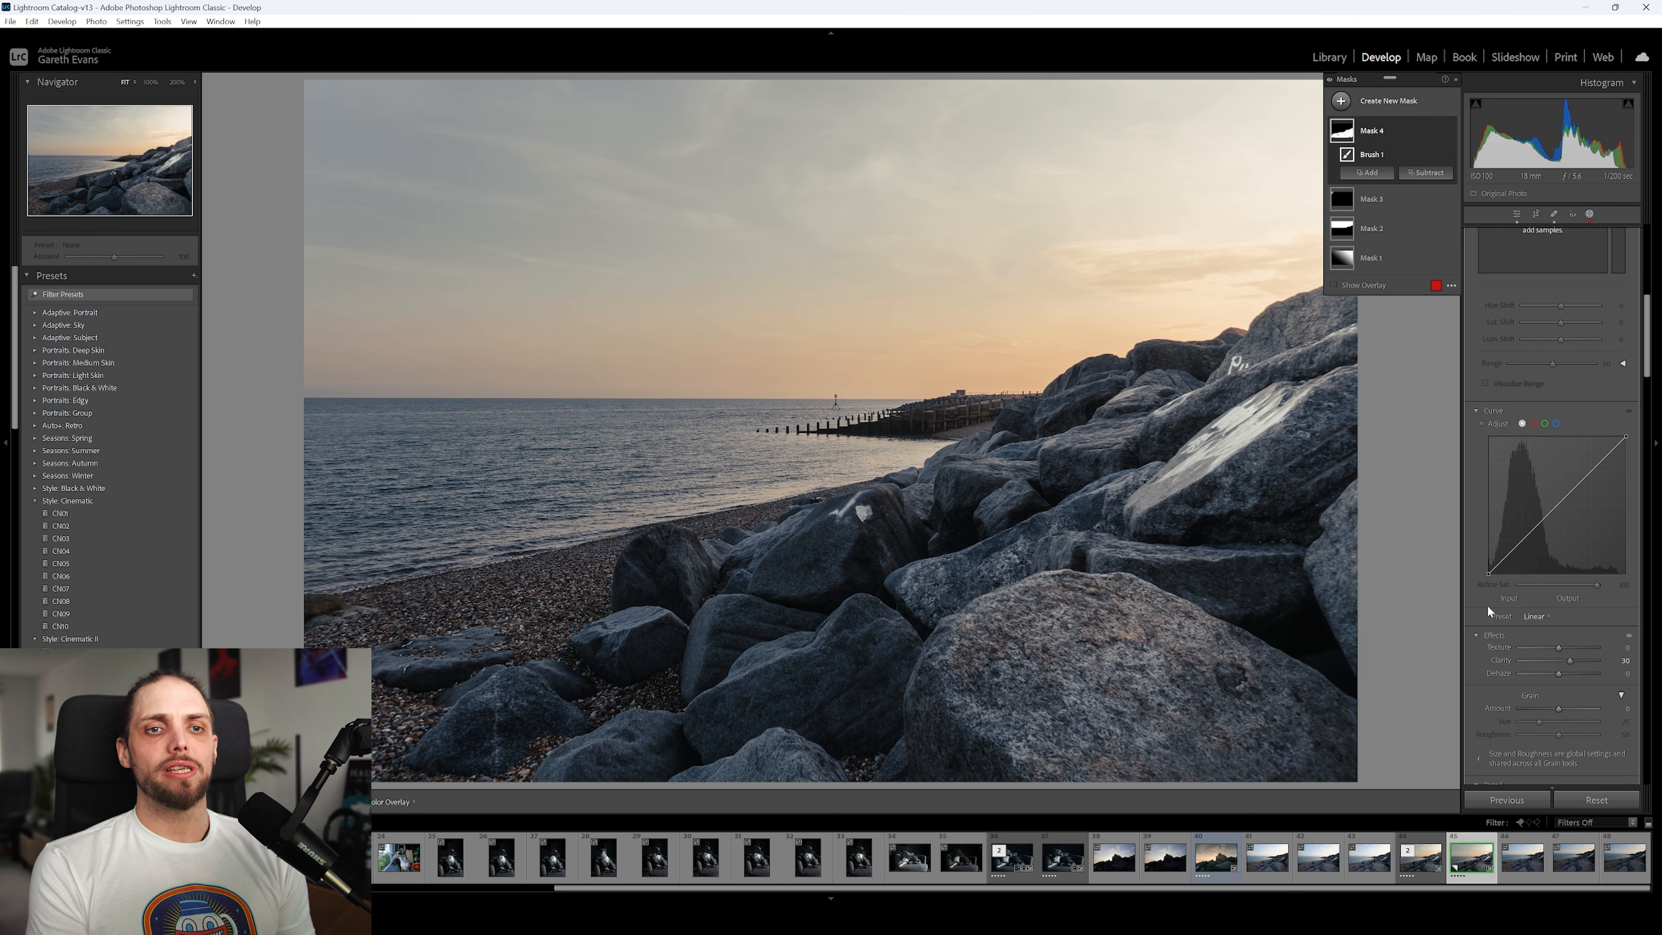
scroll(1479, 605, "up", 8)
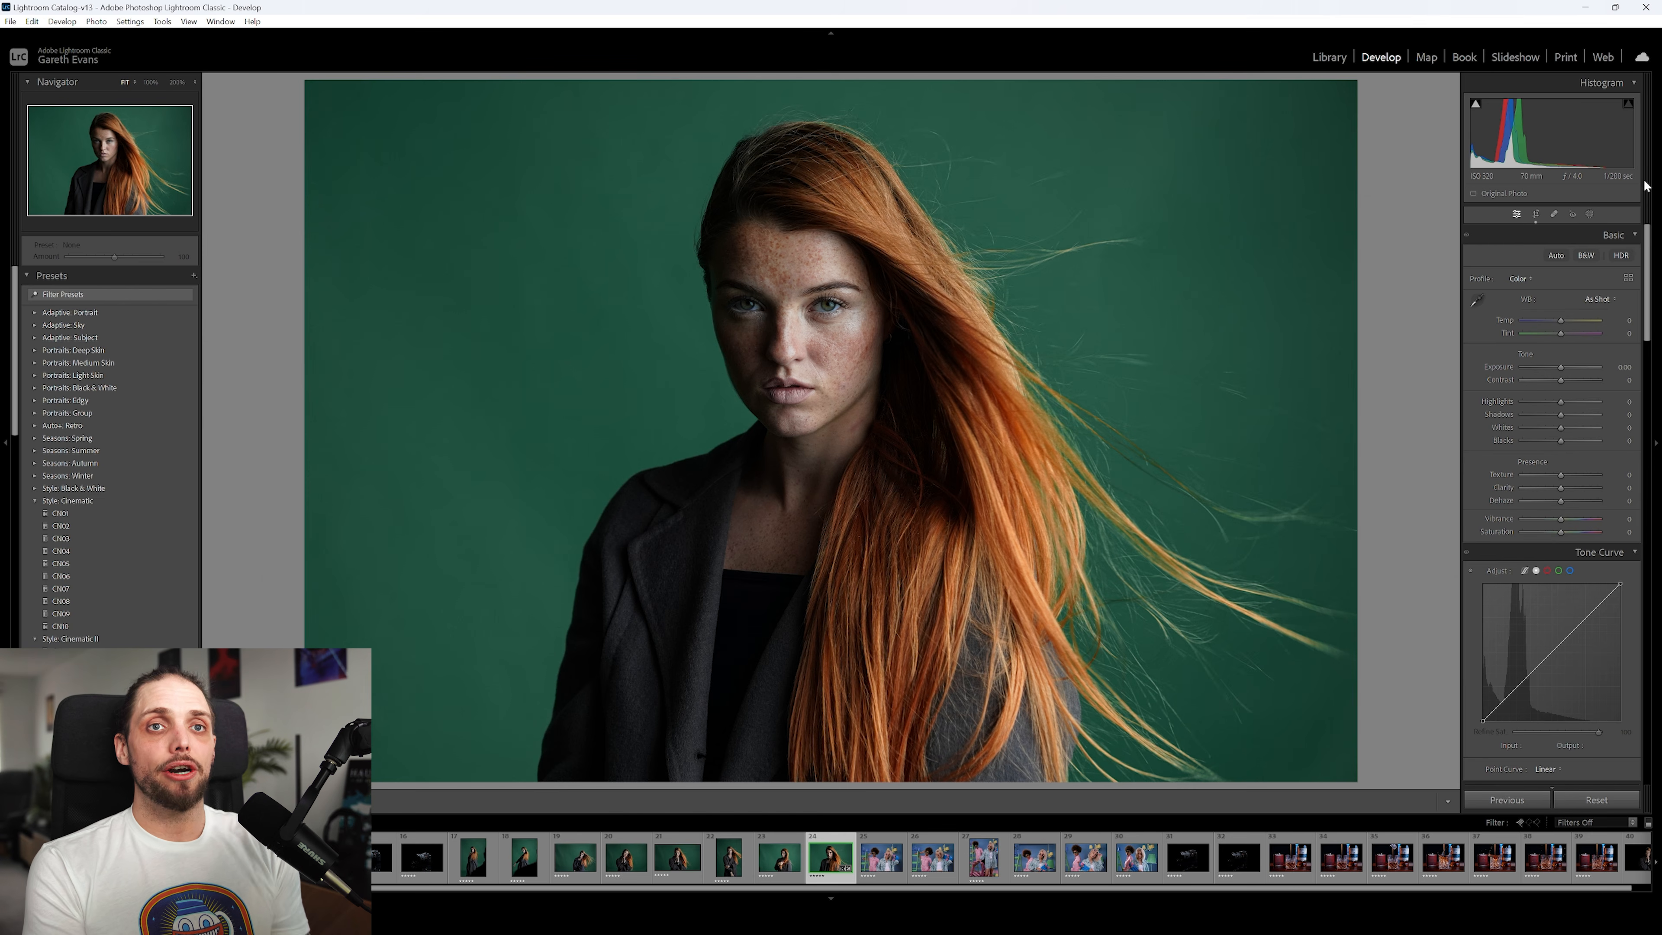
Create a Facial Skin mask for the woman in the portrait and lower the mask's Clarity.
left_click(1590, 214)
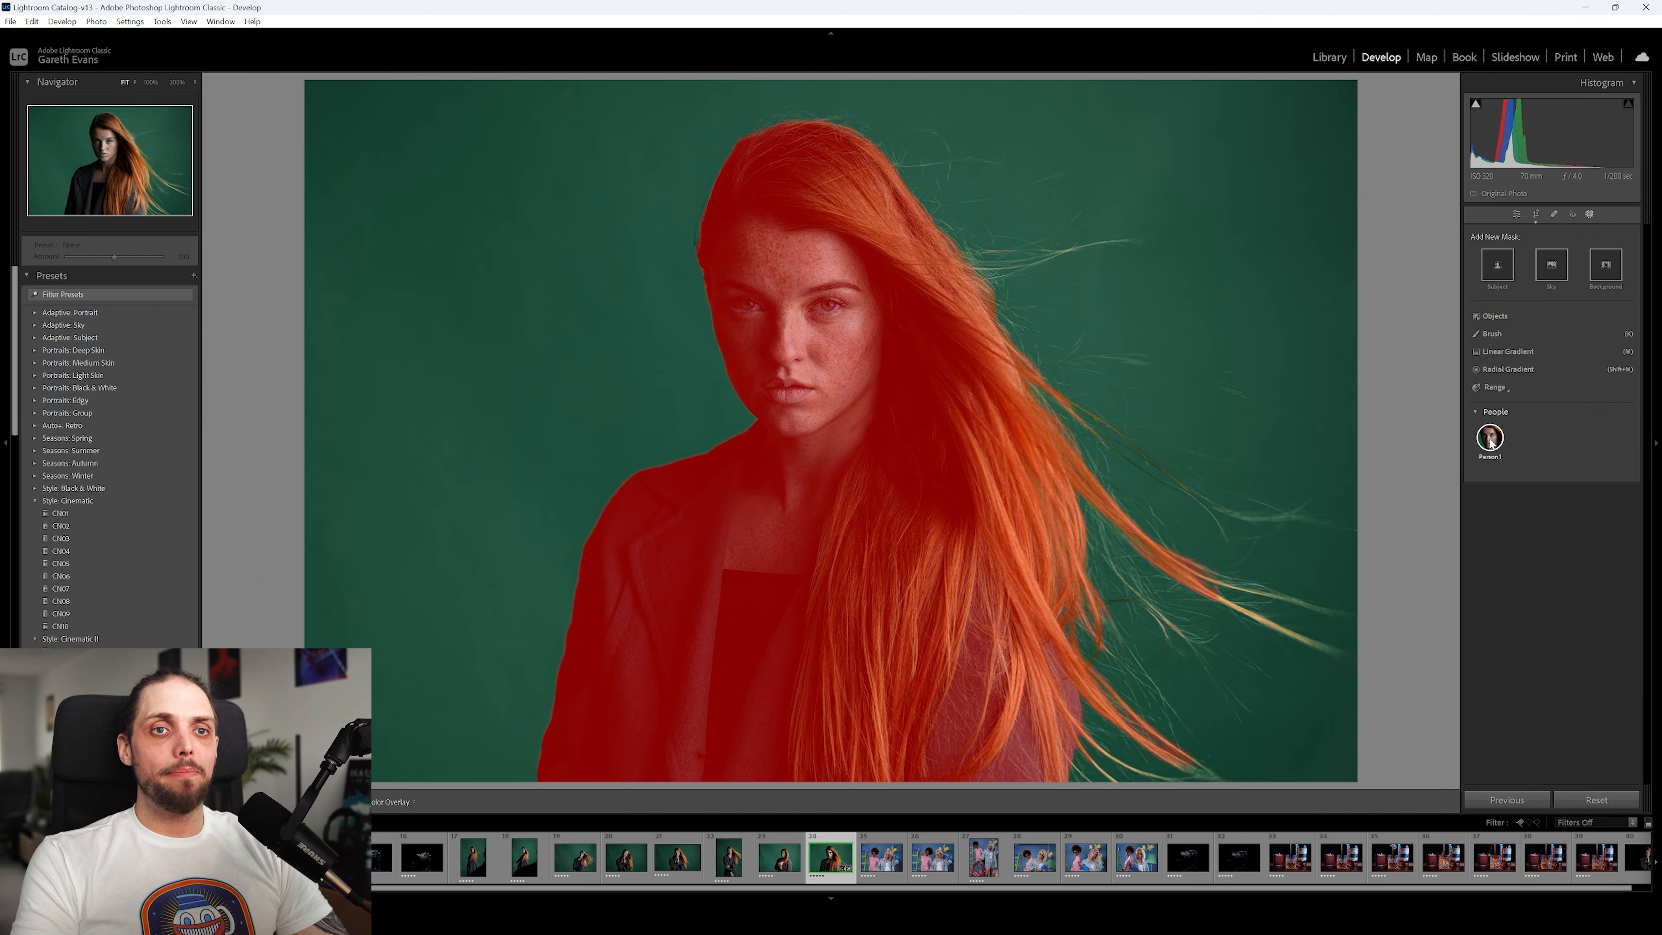
left_click(1491, 440)
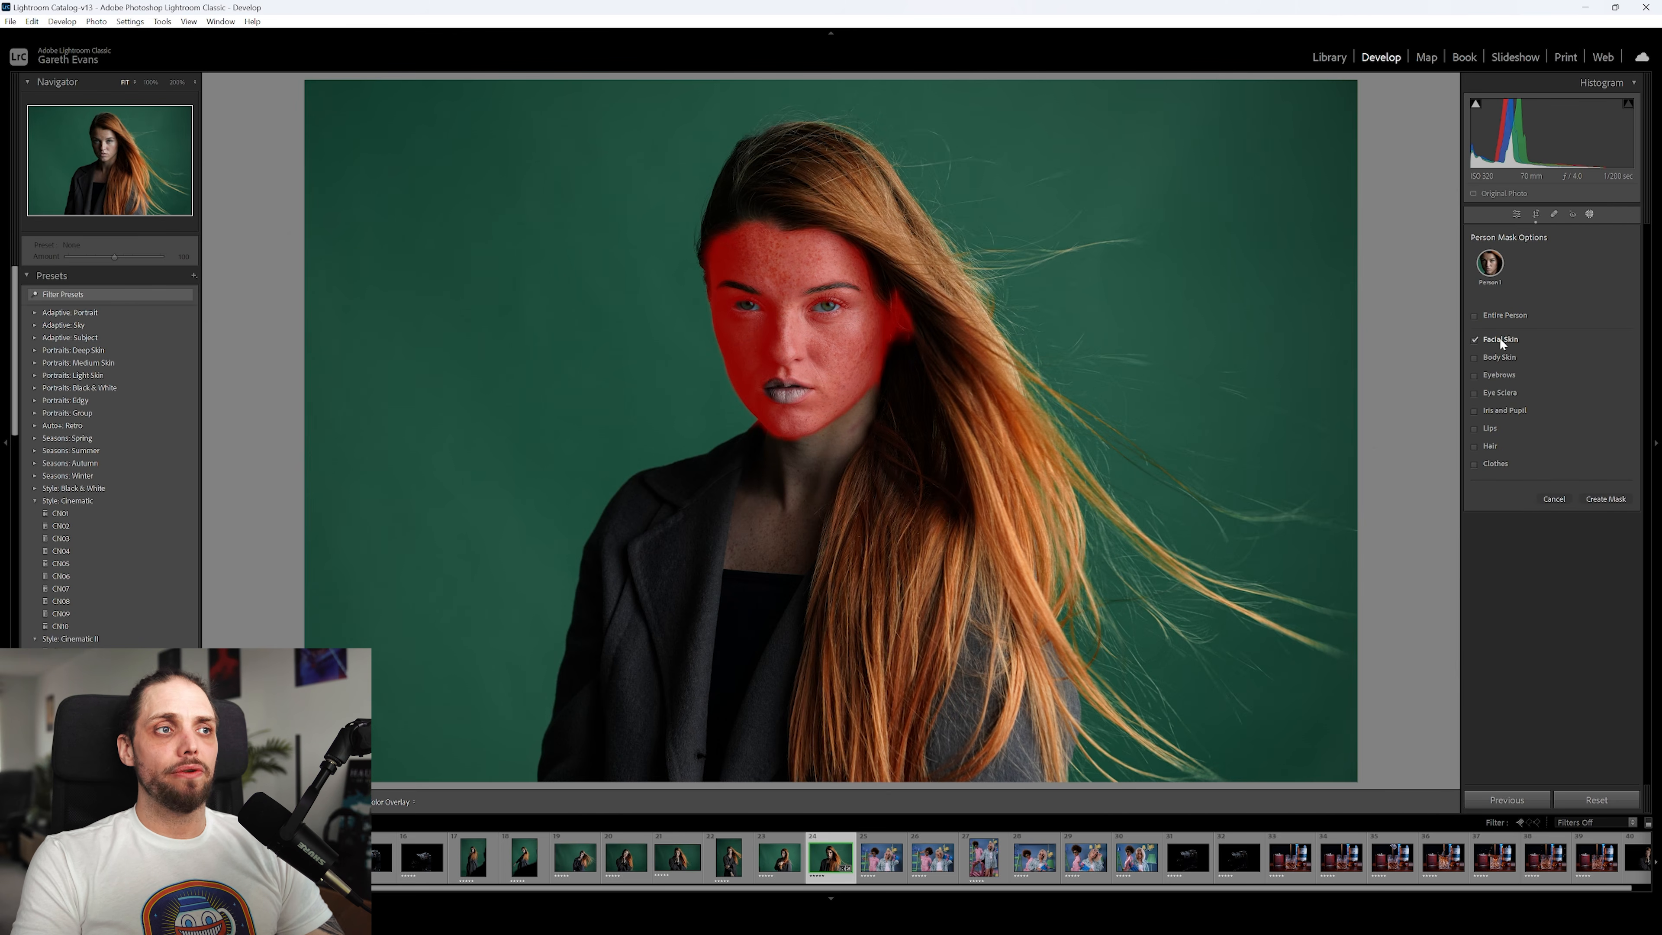
left_click(1620, 498)
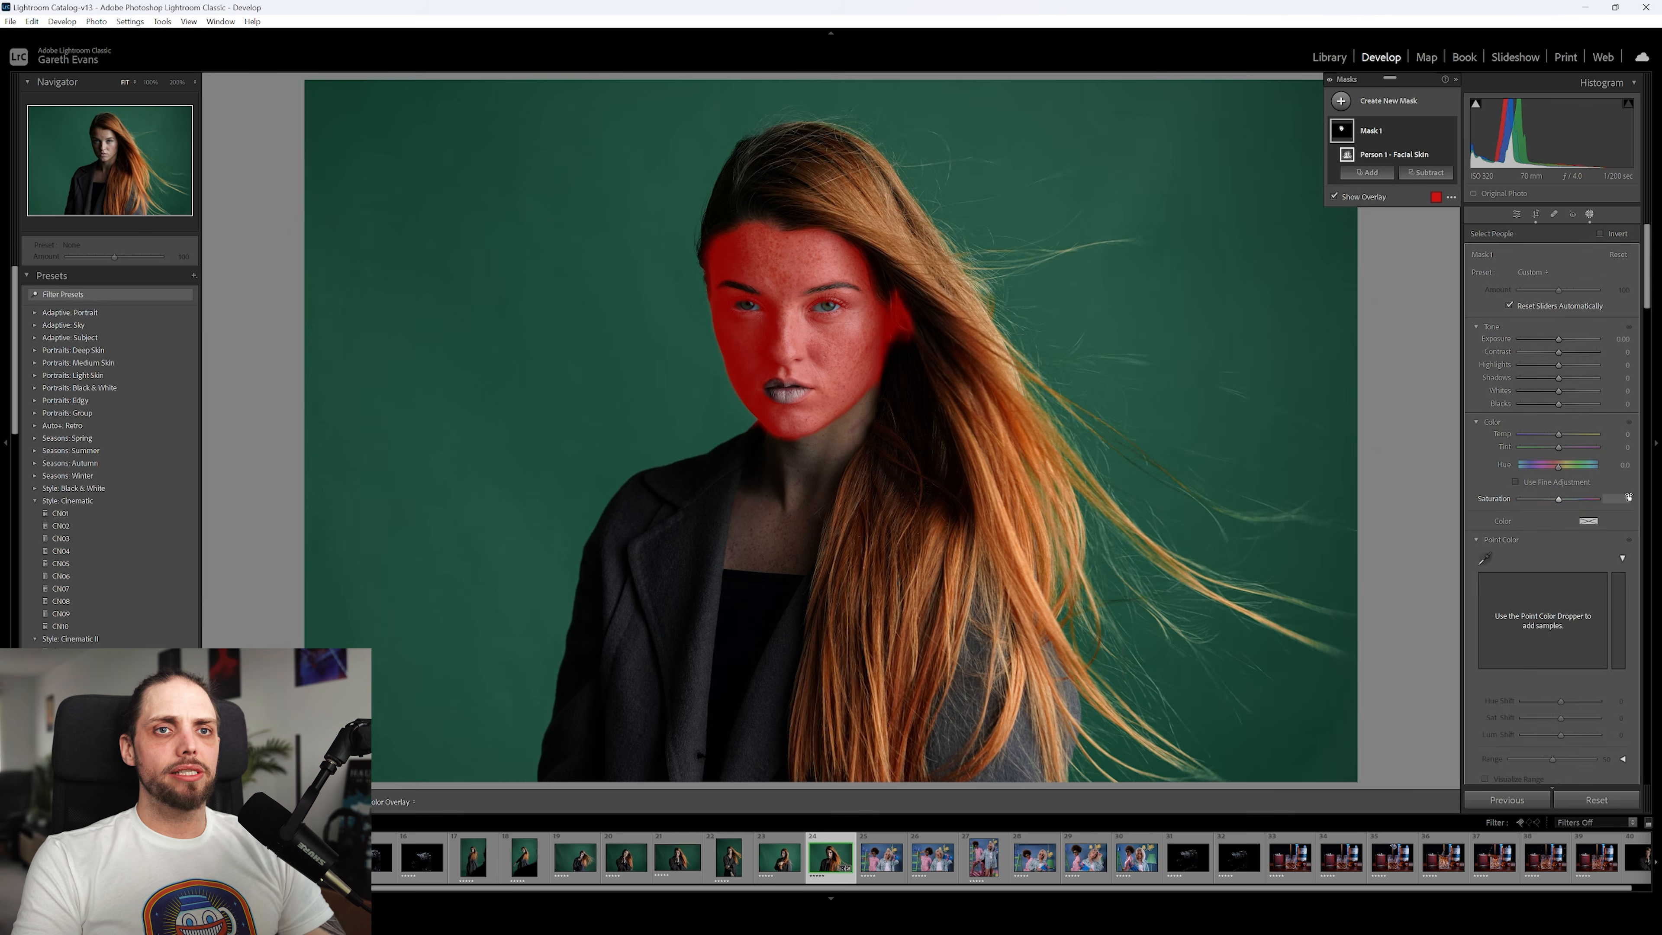
scroll(1515, 575, "down", 7)
left_click_drag(1562, 580, 1552, 583)
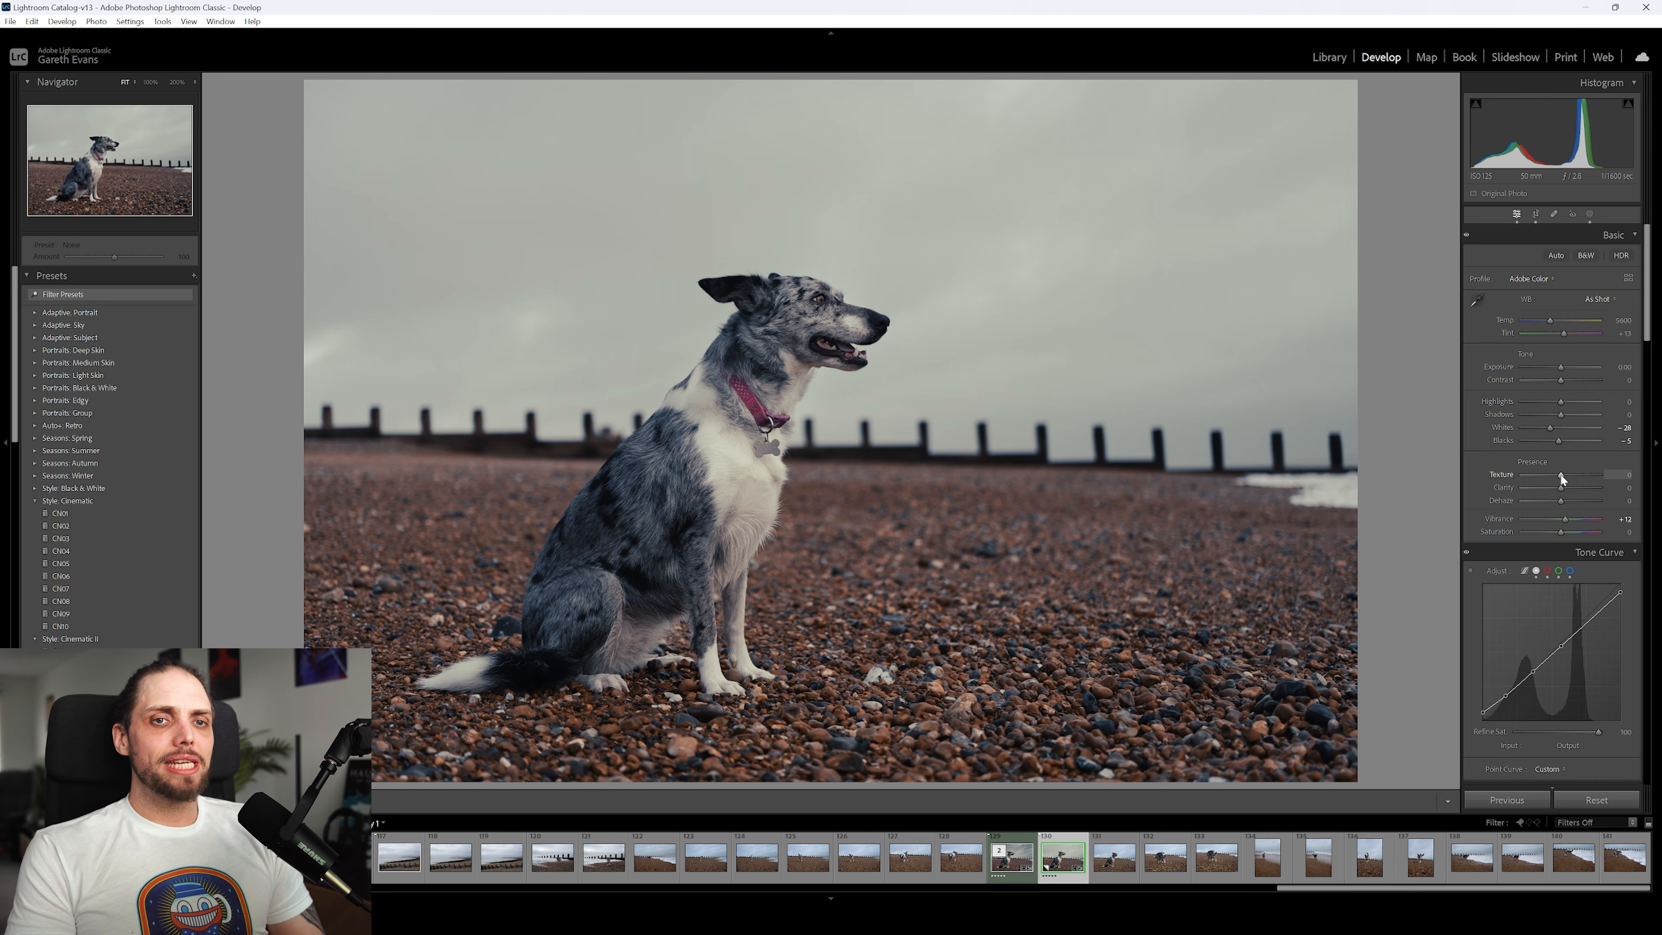
Try Texture at +30 and Clarity at about +29 on the dog photo, reset both and retry a higher Texture.
left_click_drag(1561, 476, 1568, 476)
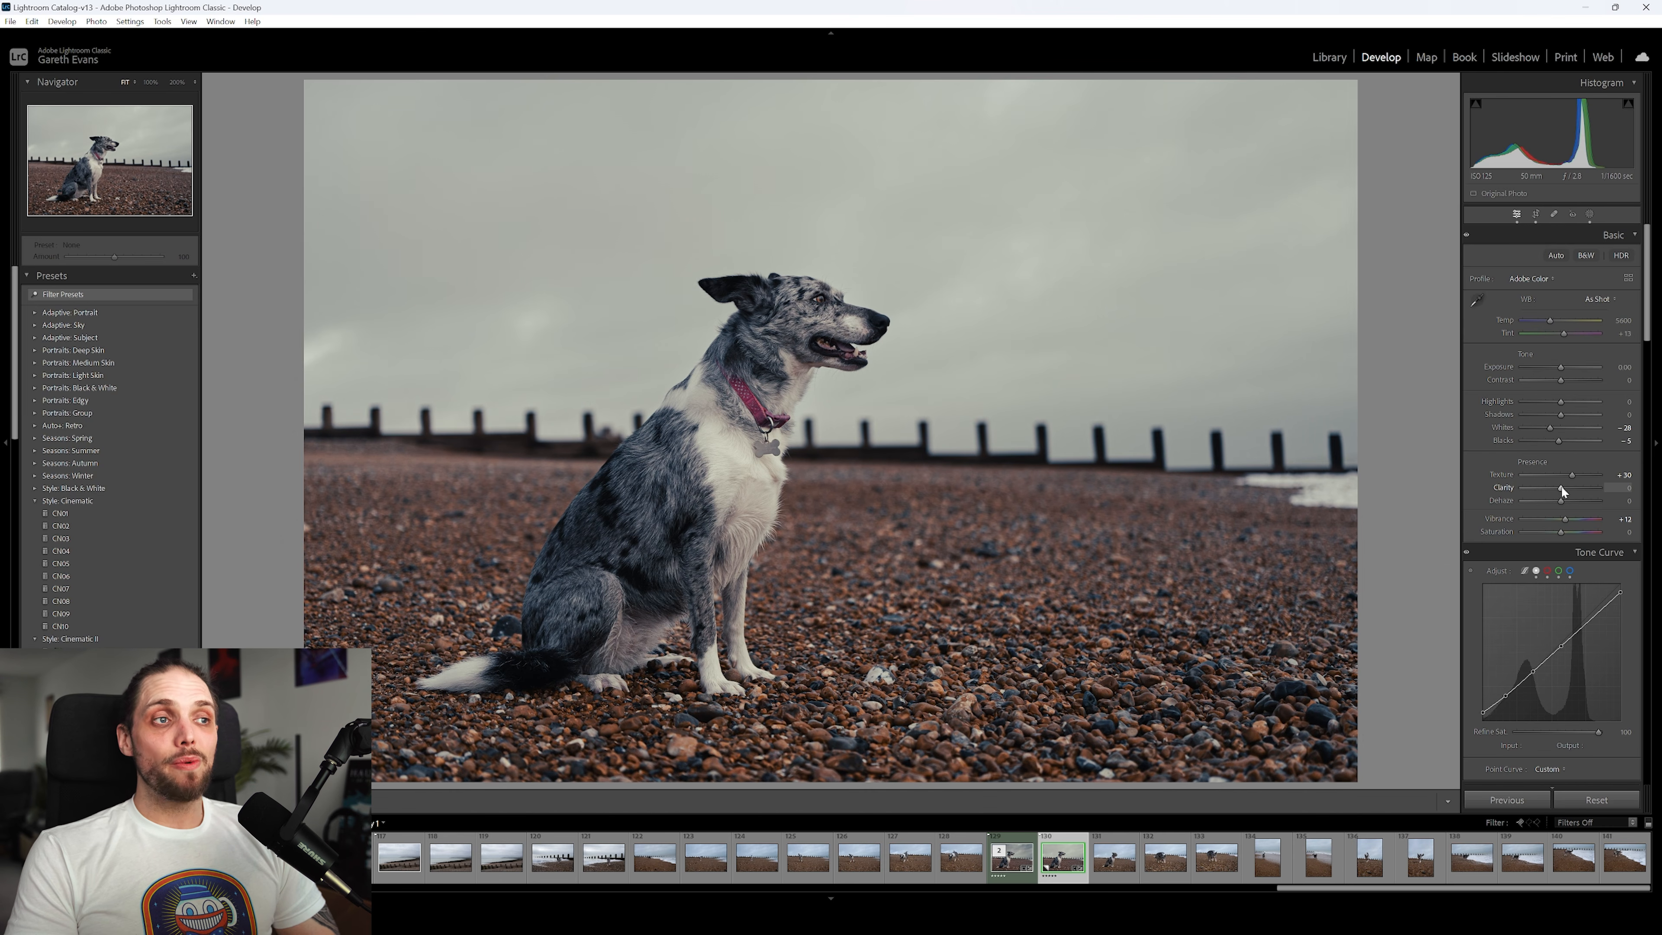
left_click_drag(1563, 489, 1574, 489)
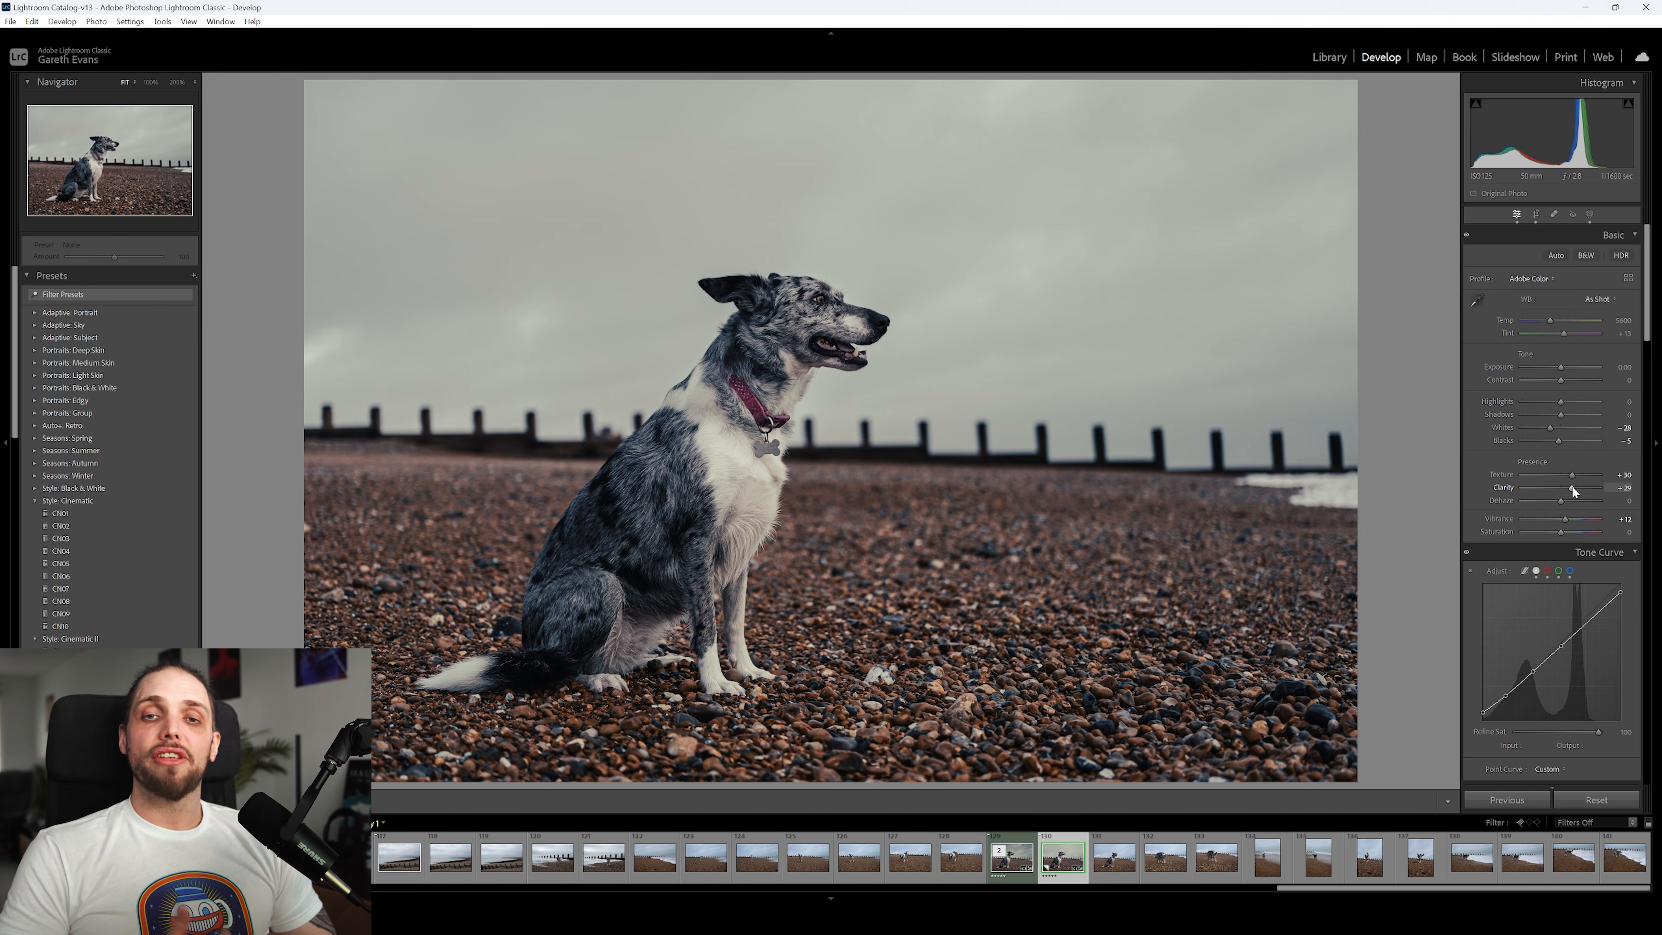
double_click(1571, 486)
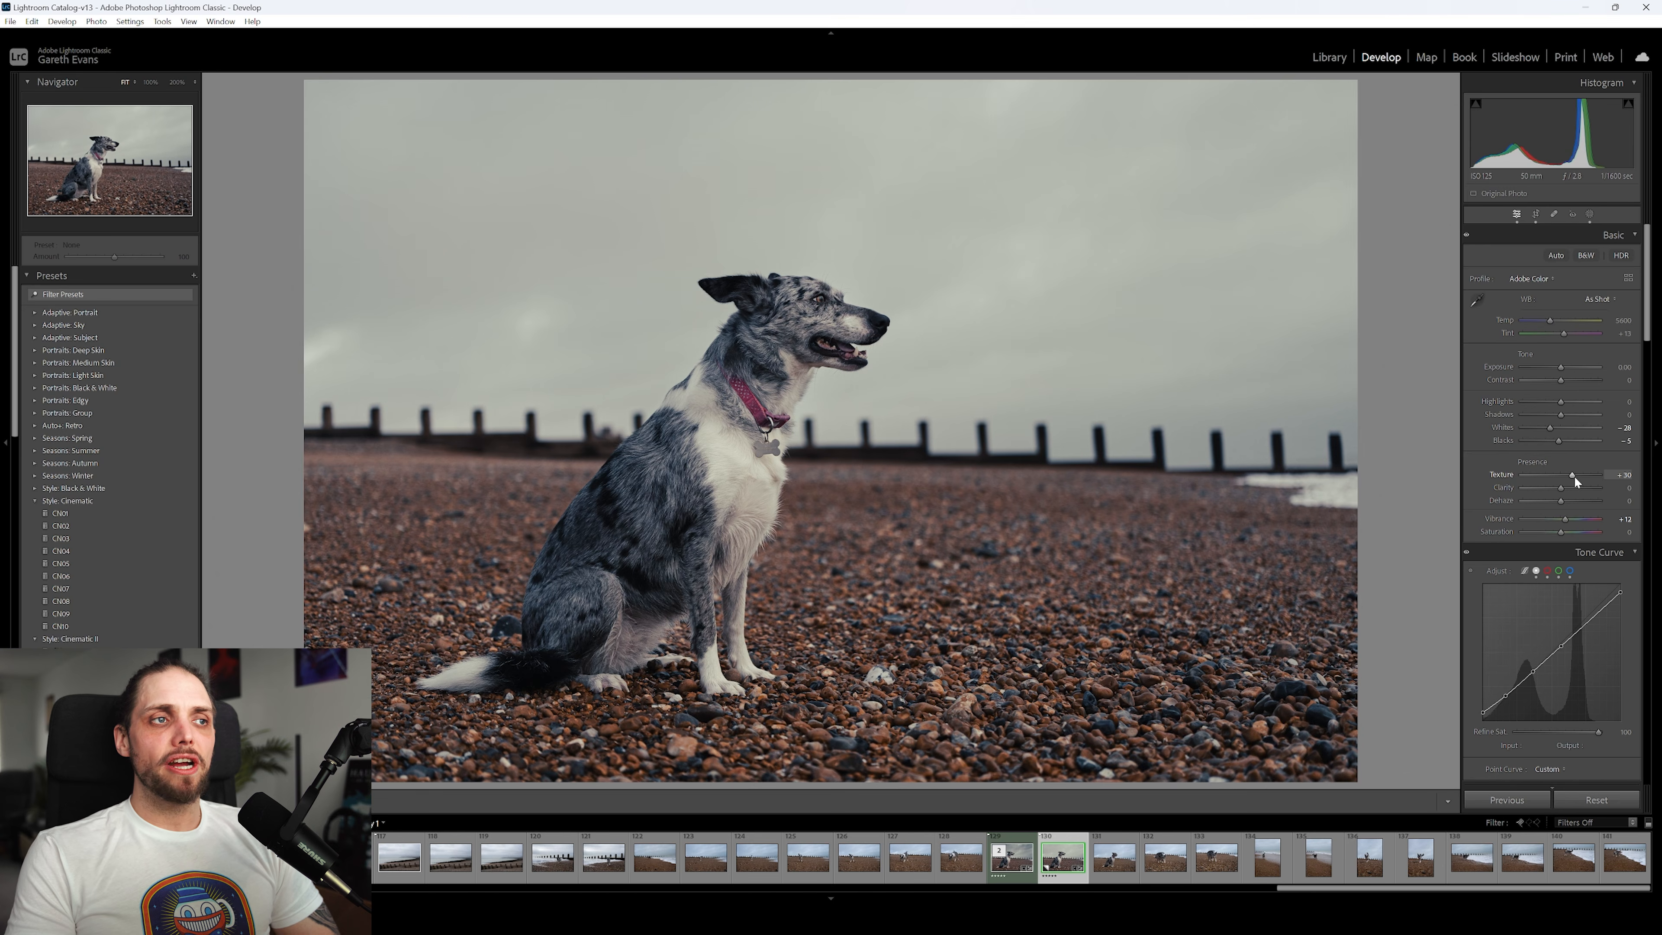
double_click(1574, 477)
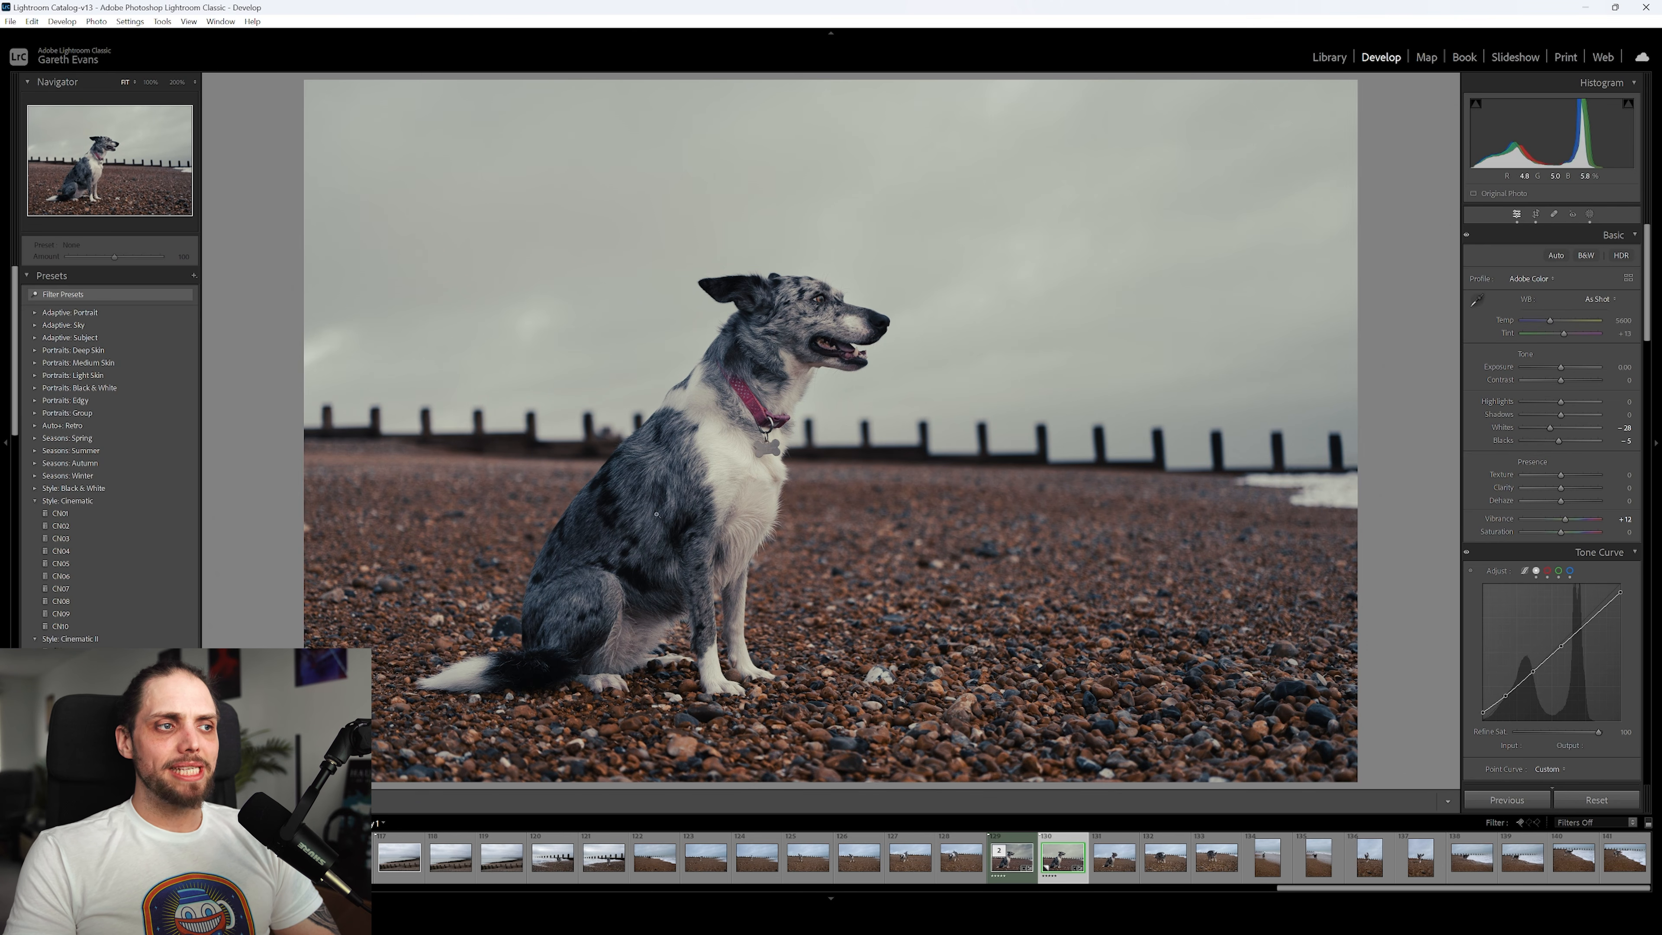
left_click_drag(1561, 475, 1576, 477)
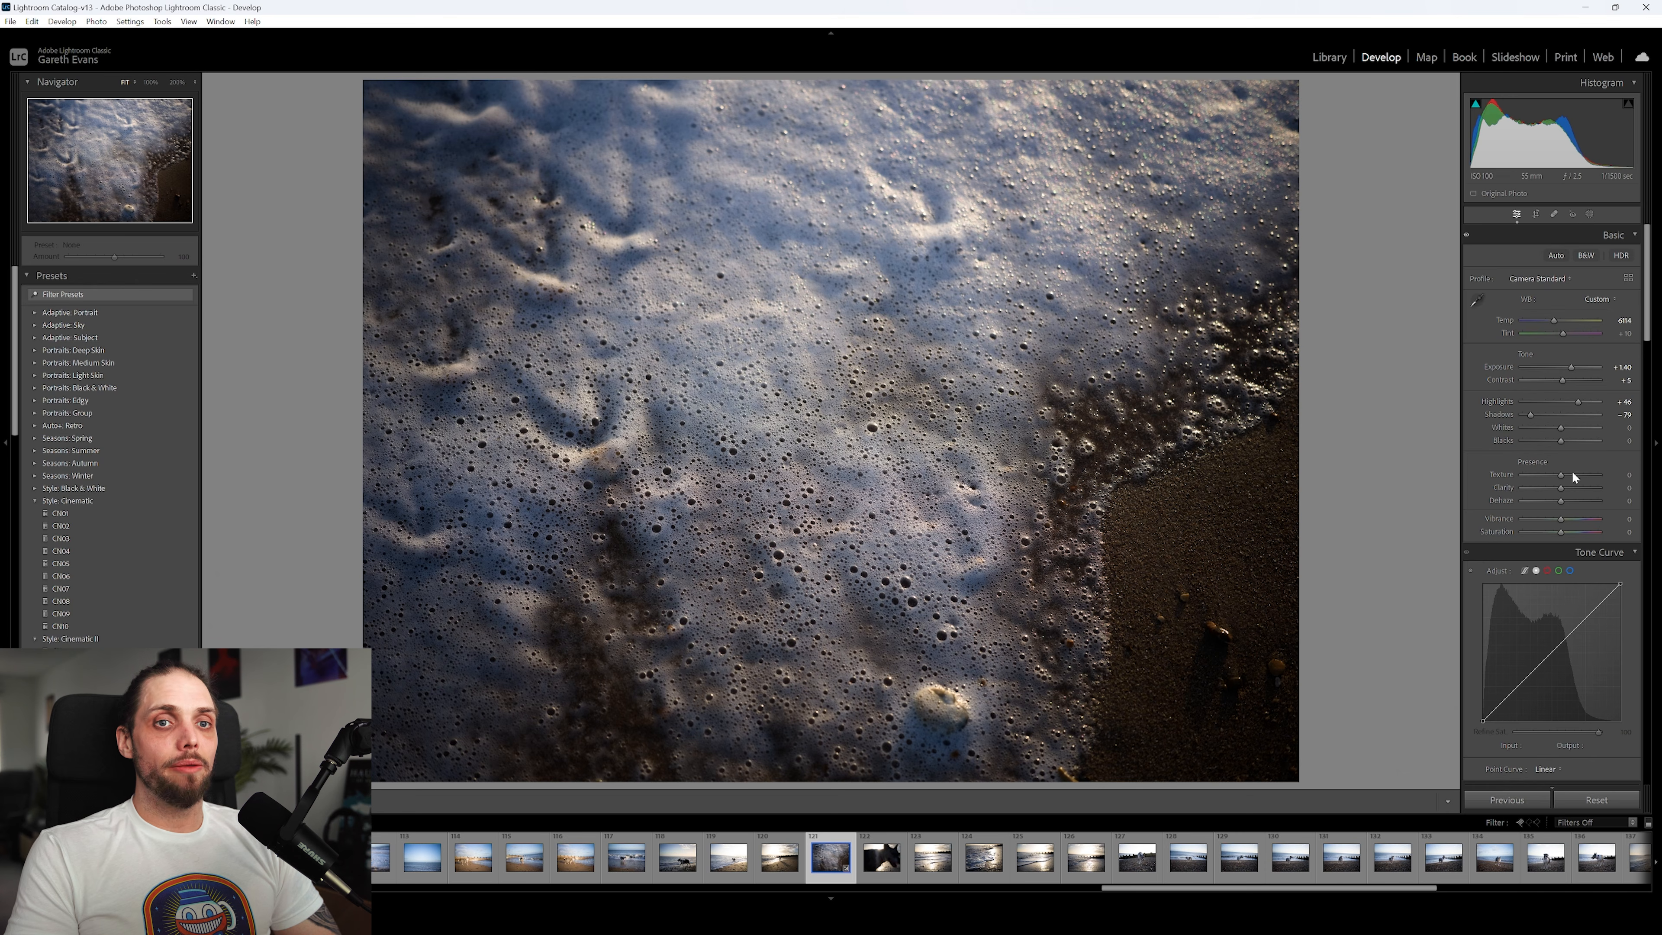
Compare Clarity at +100 with Texture at about +100 on the sea foam photo, resetting each after its trial.
left_click_drag(1562, 488, 1612, 489)
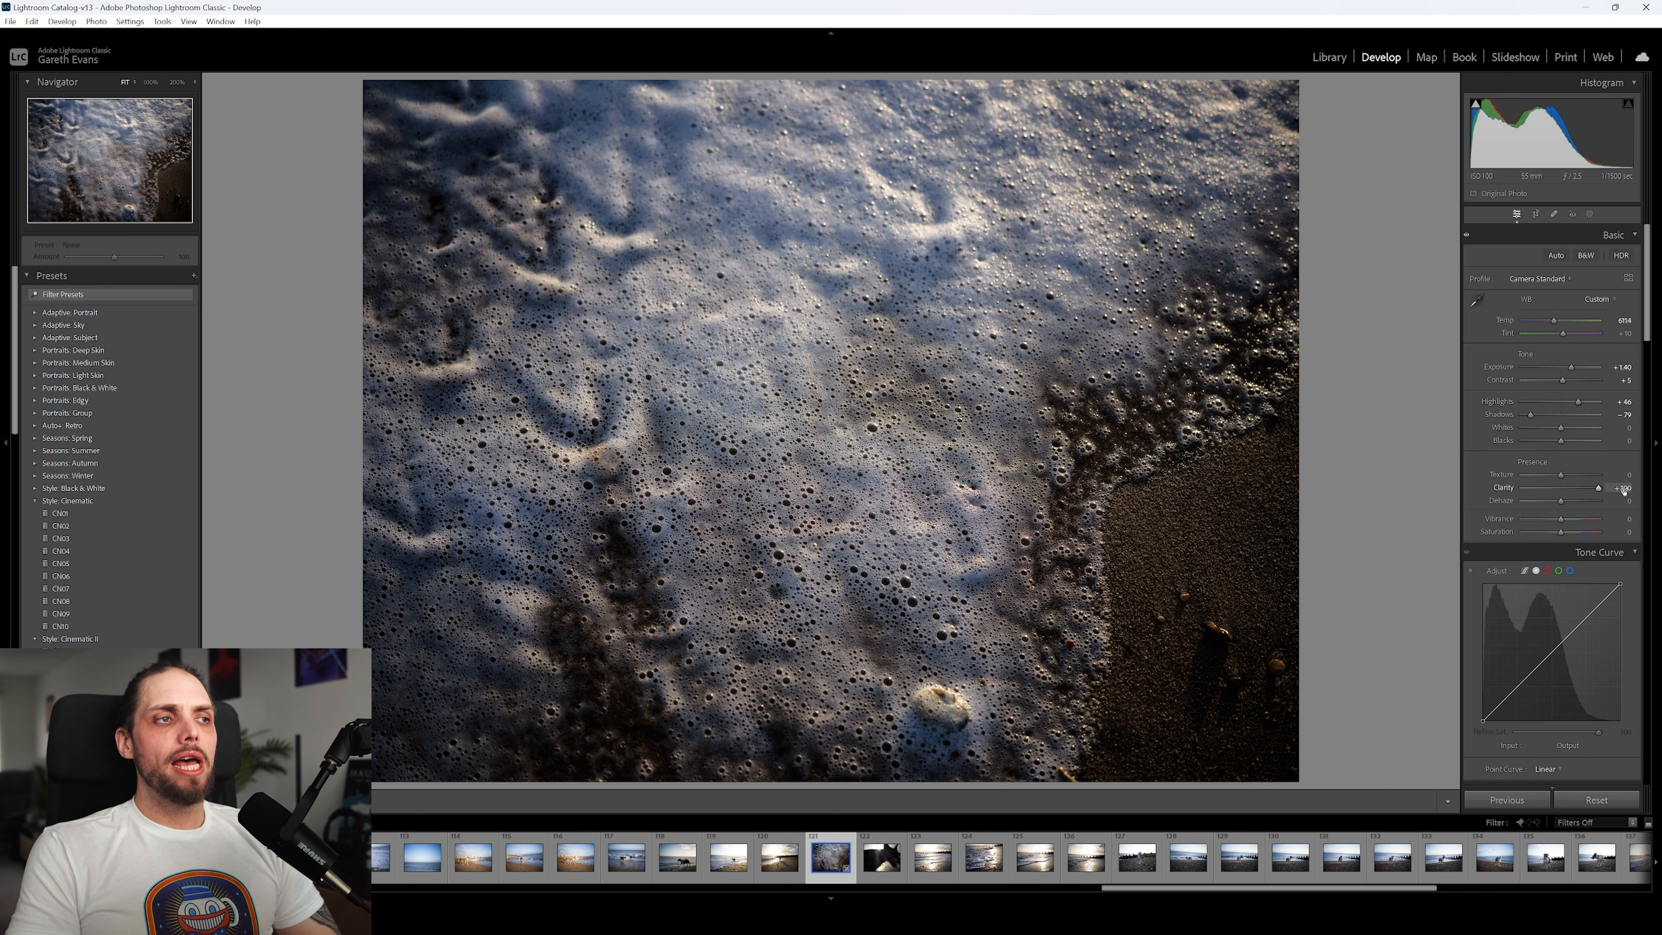
double_click(1599, 488)
left_click_drag(1577, 476, 1597, 479)
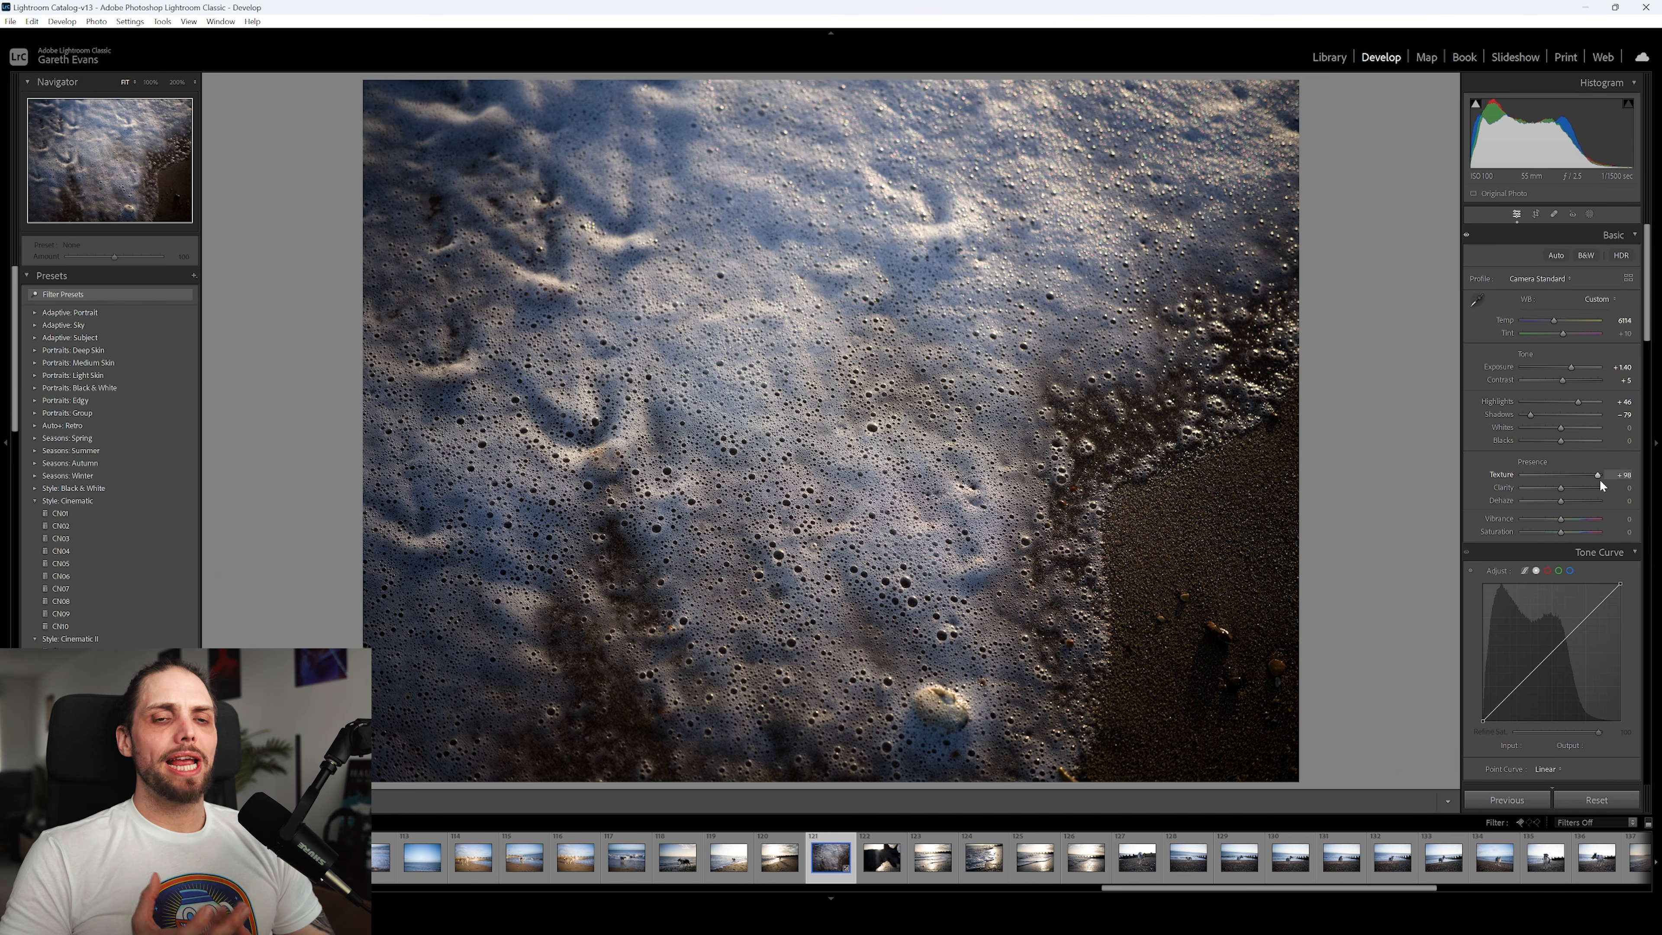
double_click(1597, 474)
left_click_drag(1576, 487, 1608, 486)
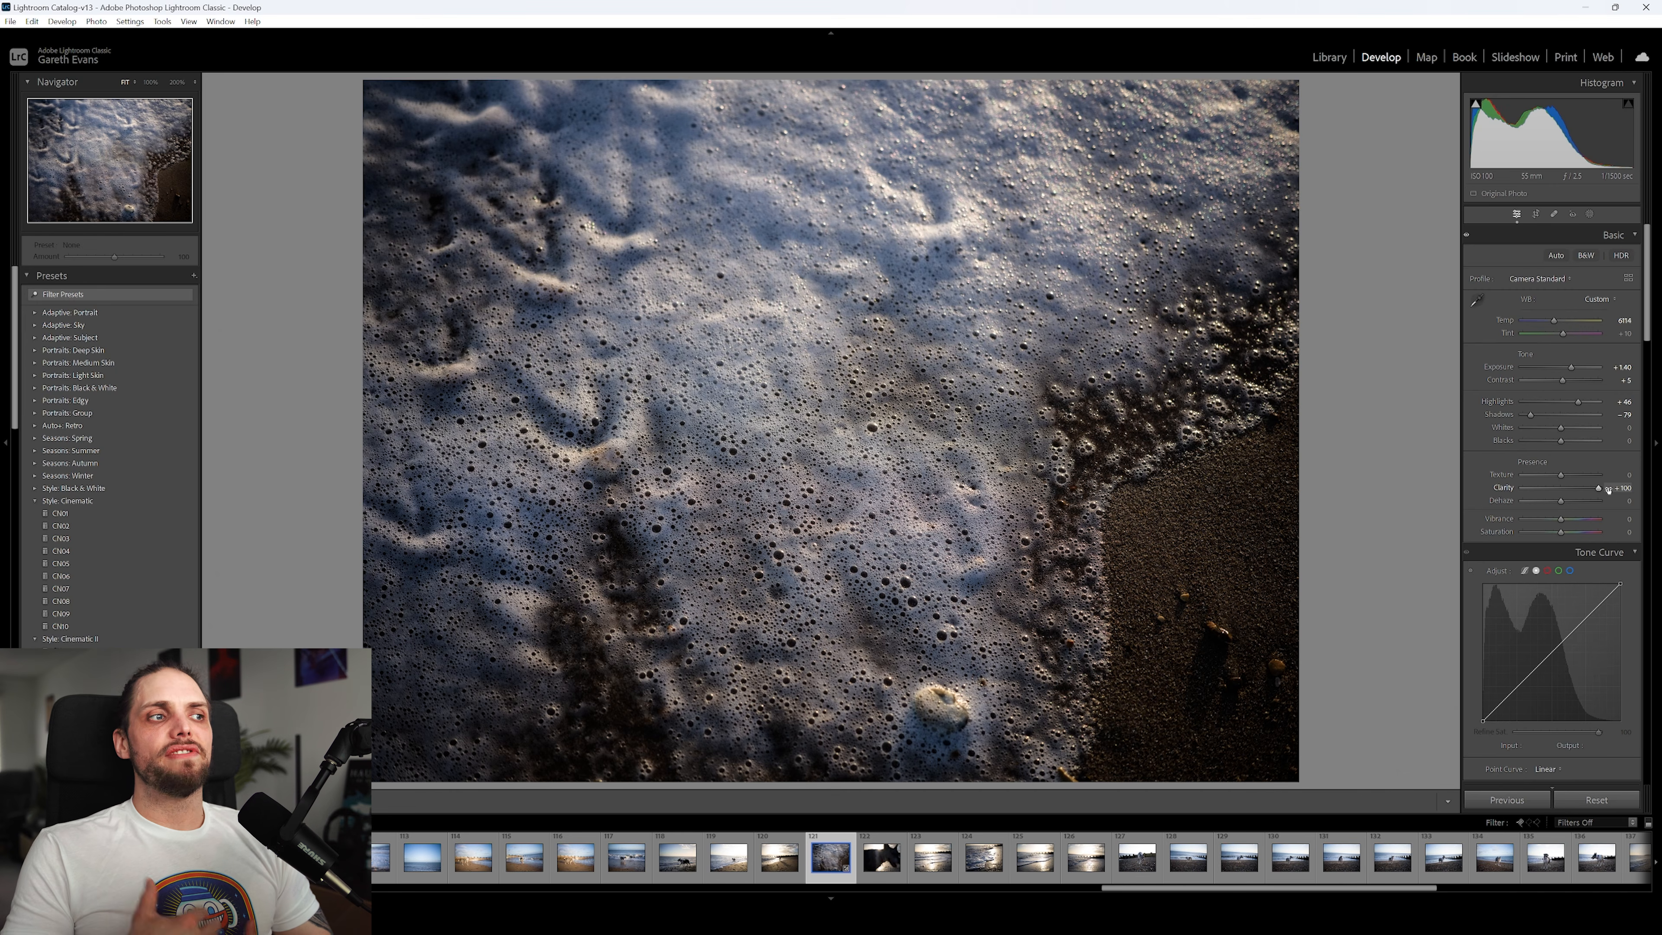
double_click(1599, 487)
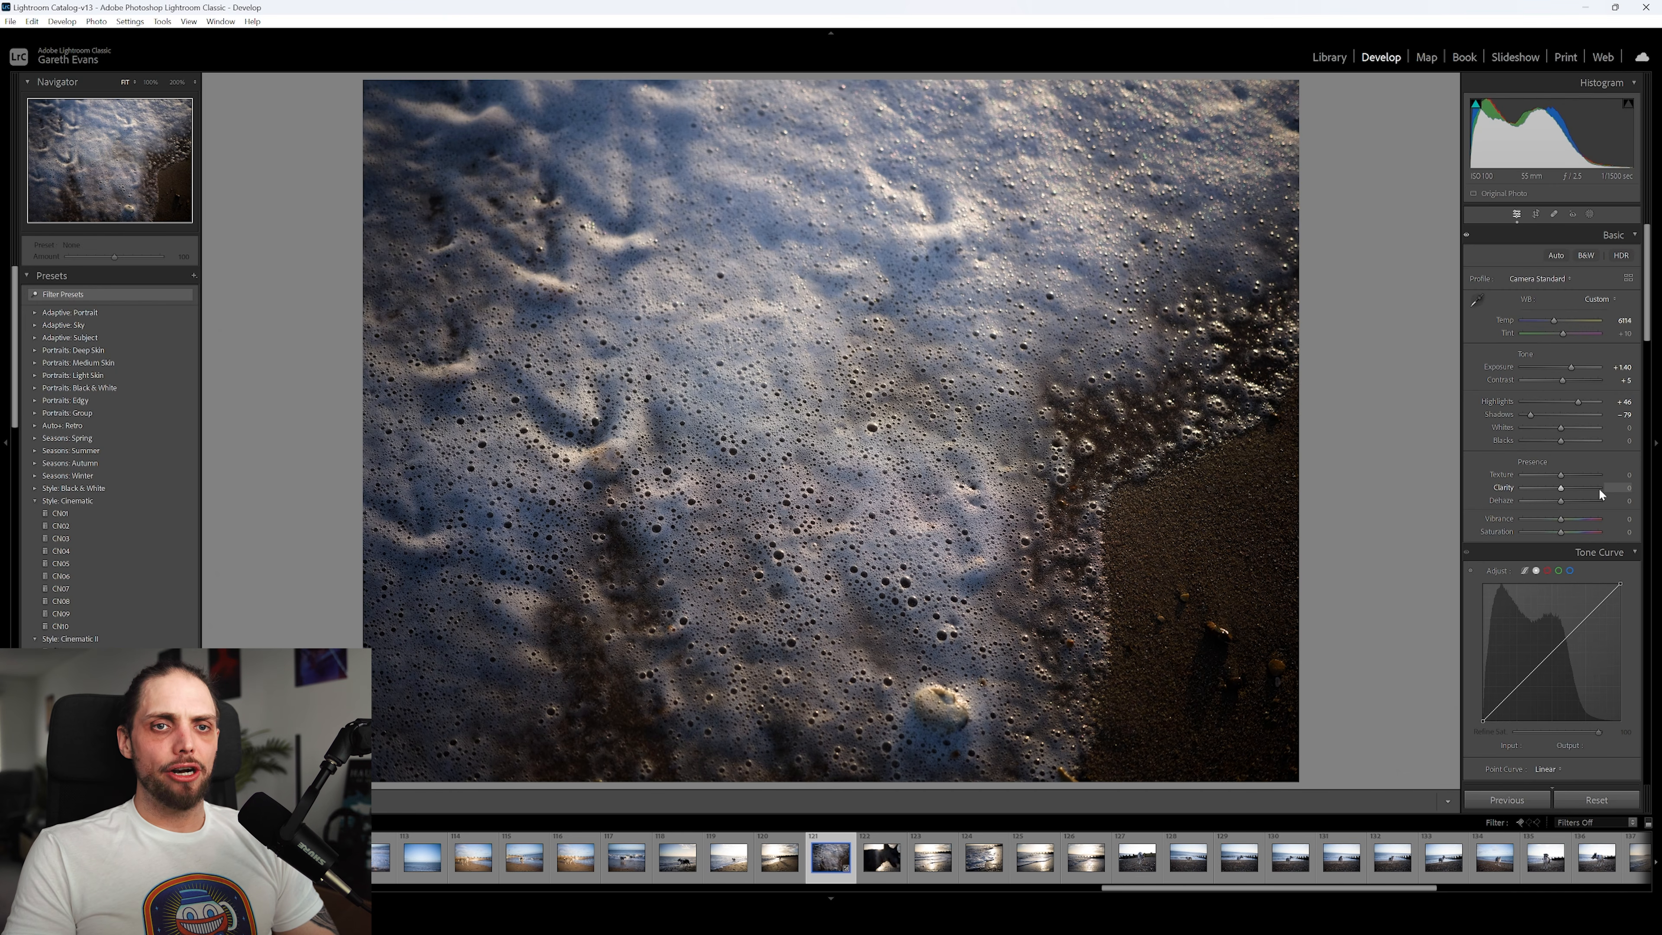
left_click_drag(1560, 473, 1600, 473)
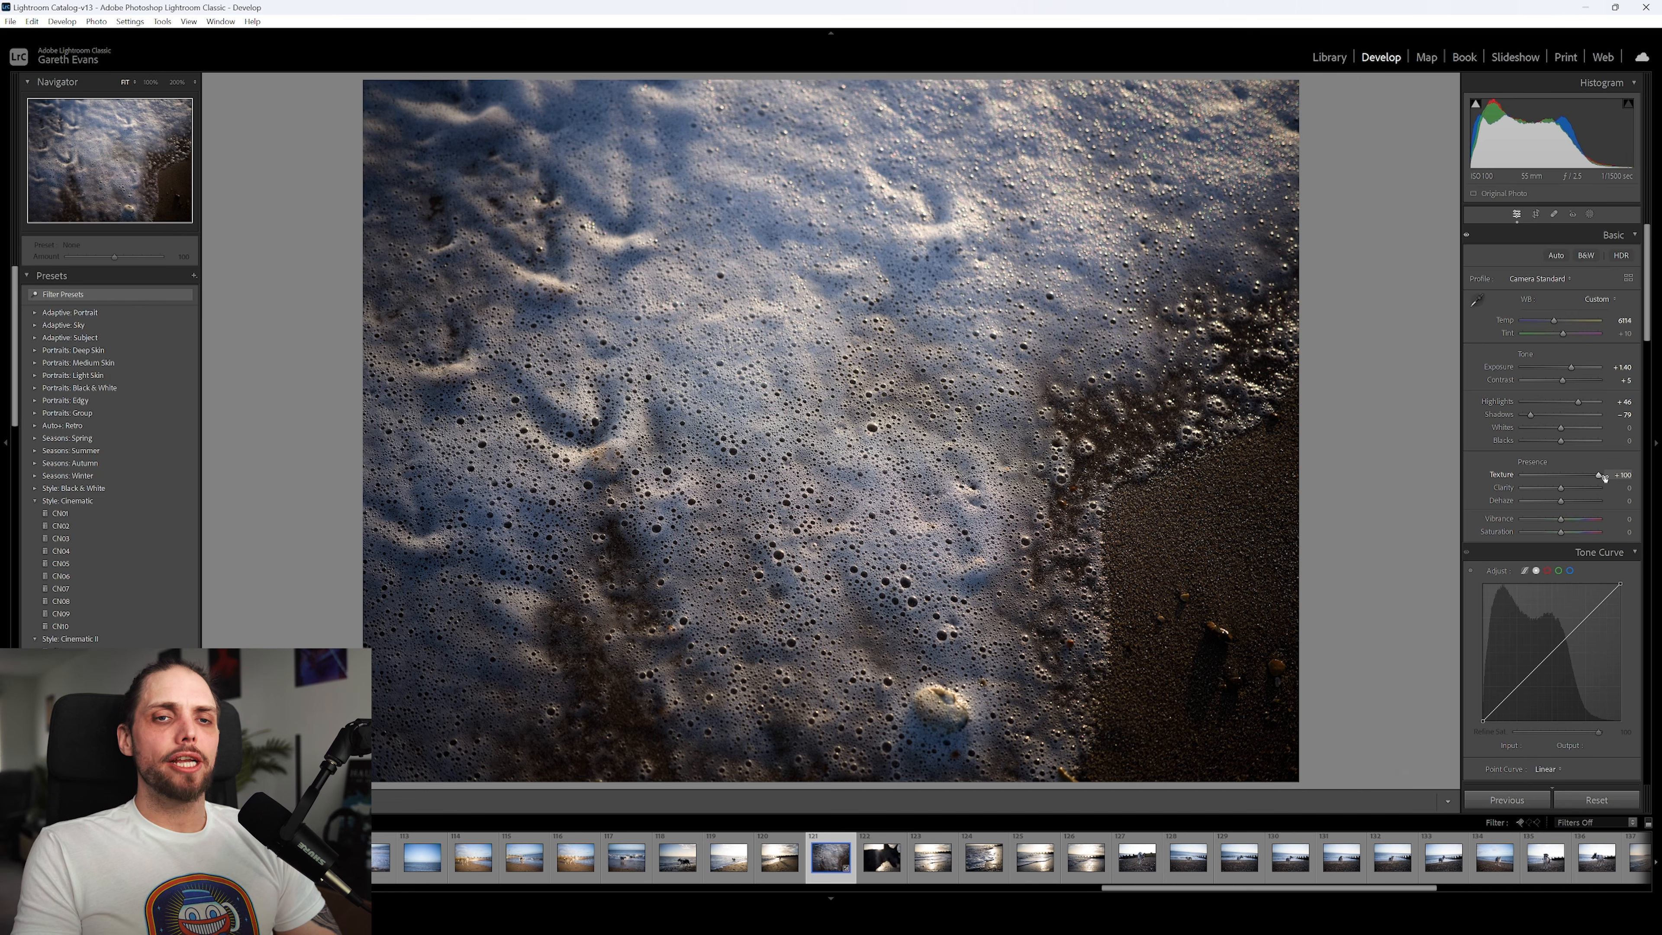
double_click(1595, 474)
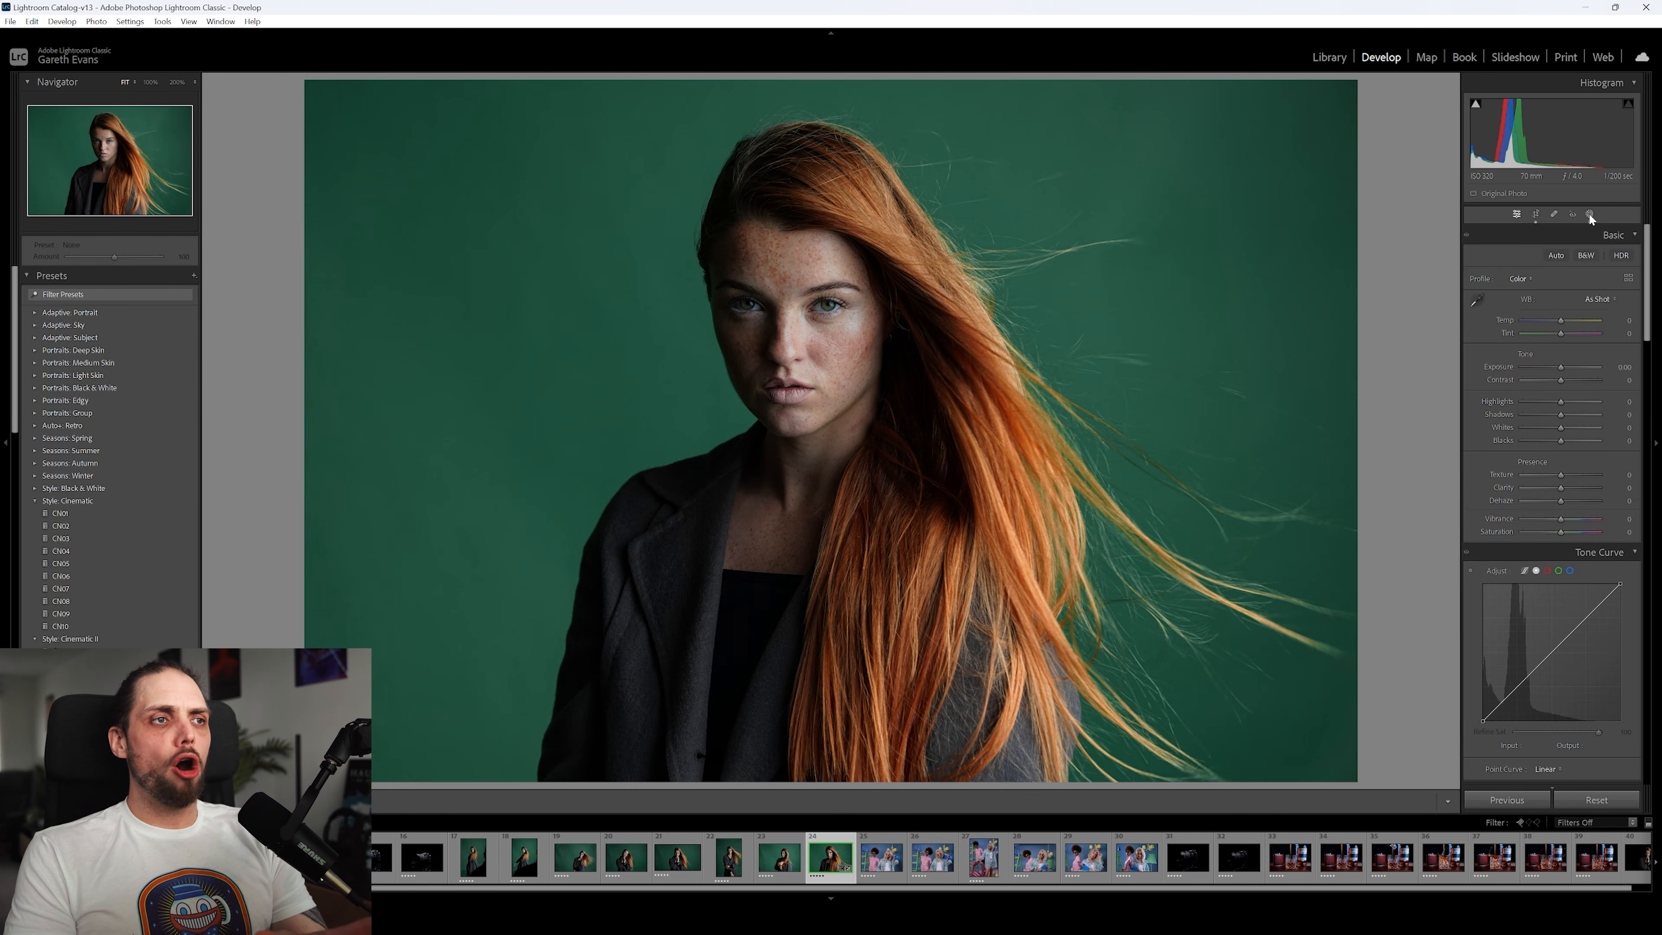
On the portrait's existing Facial Skin mask, reset Clarity and lower Texture to about -56.
left_click(1591, 214)
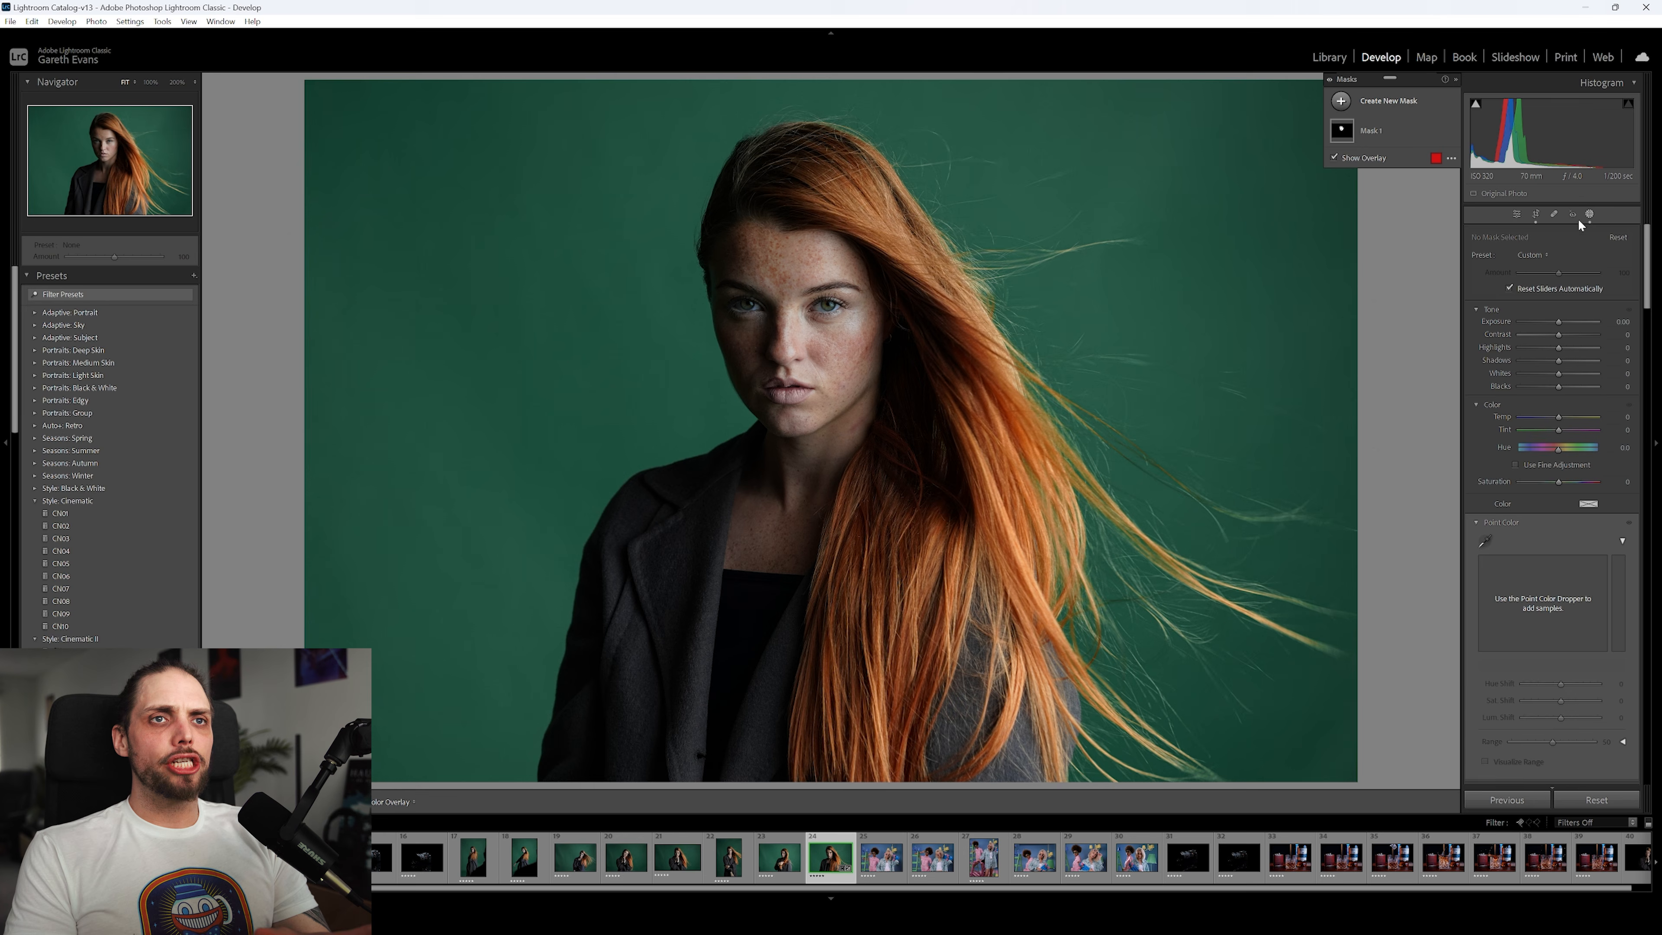
left_click(1393, 126)
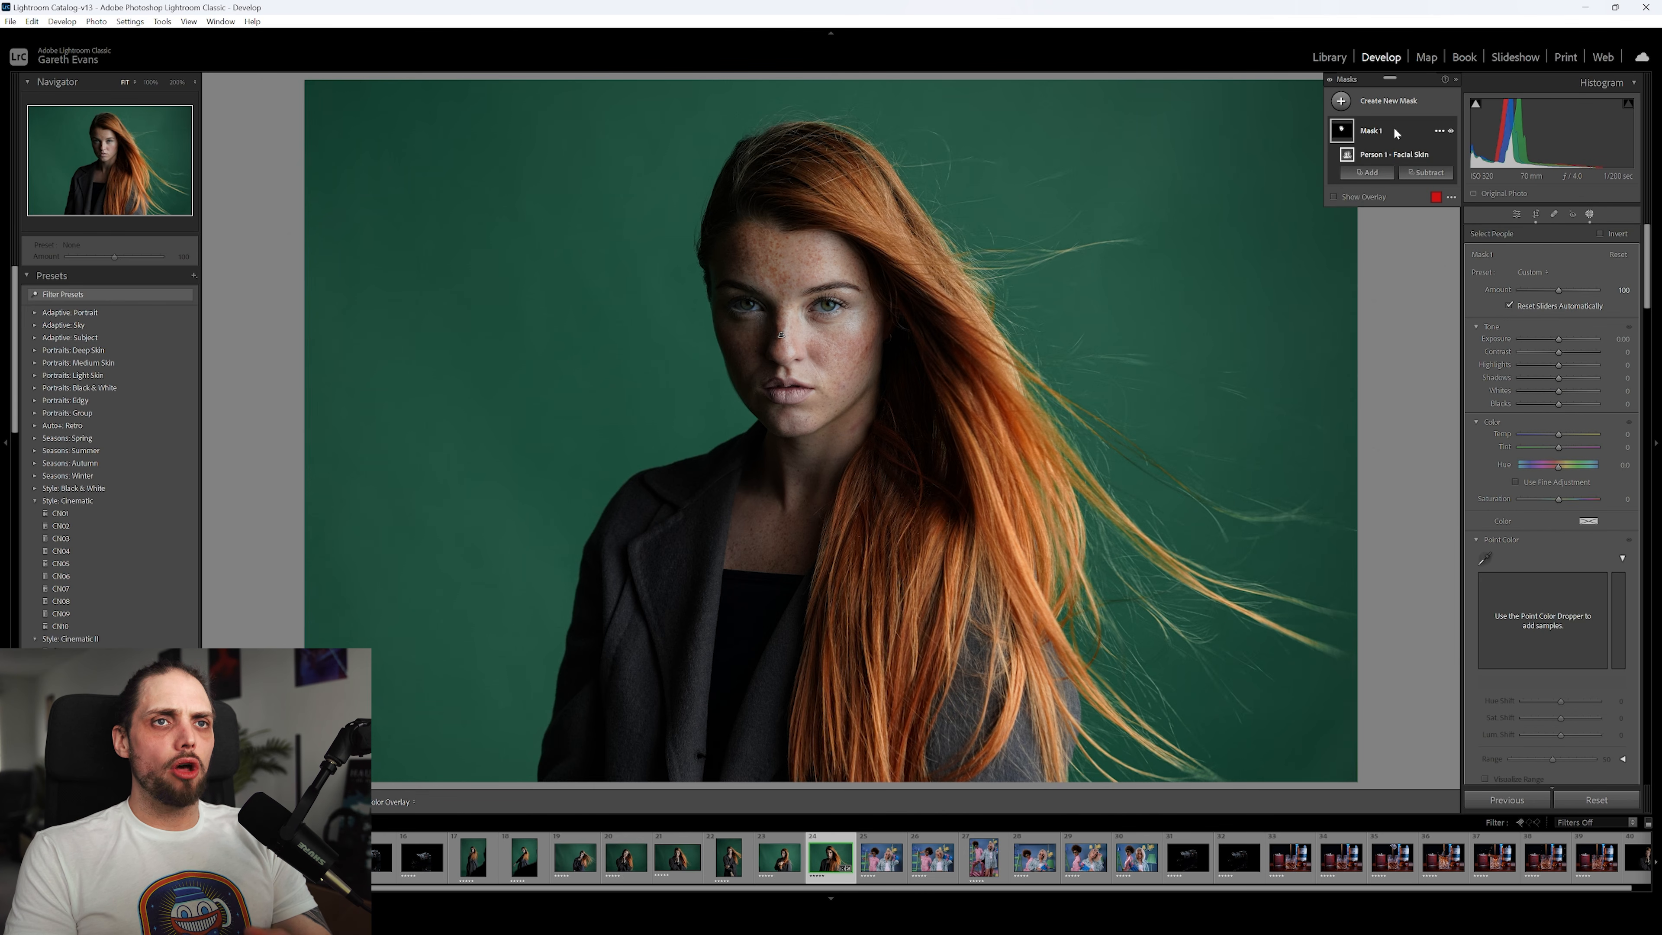
scroll(1536, 599, "down", 8)
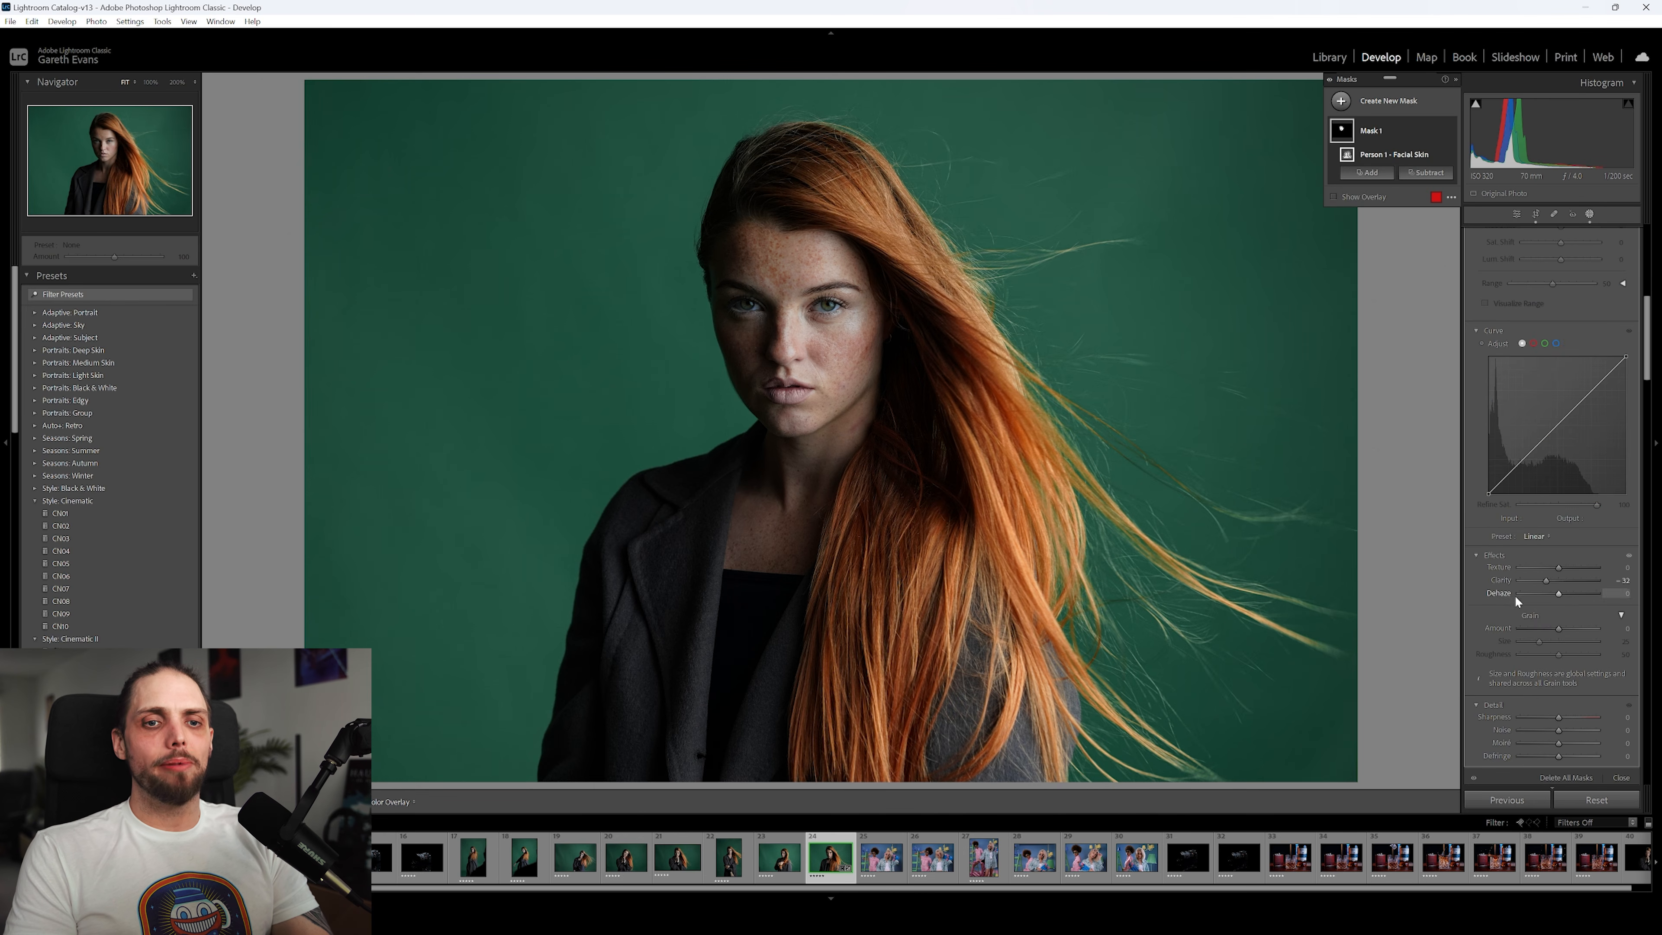
double_click(1546, 581)
left_click_drag(1558, 567, 1536, 568)
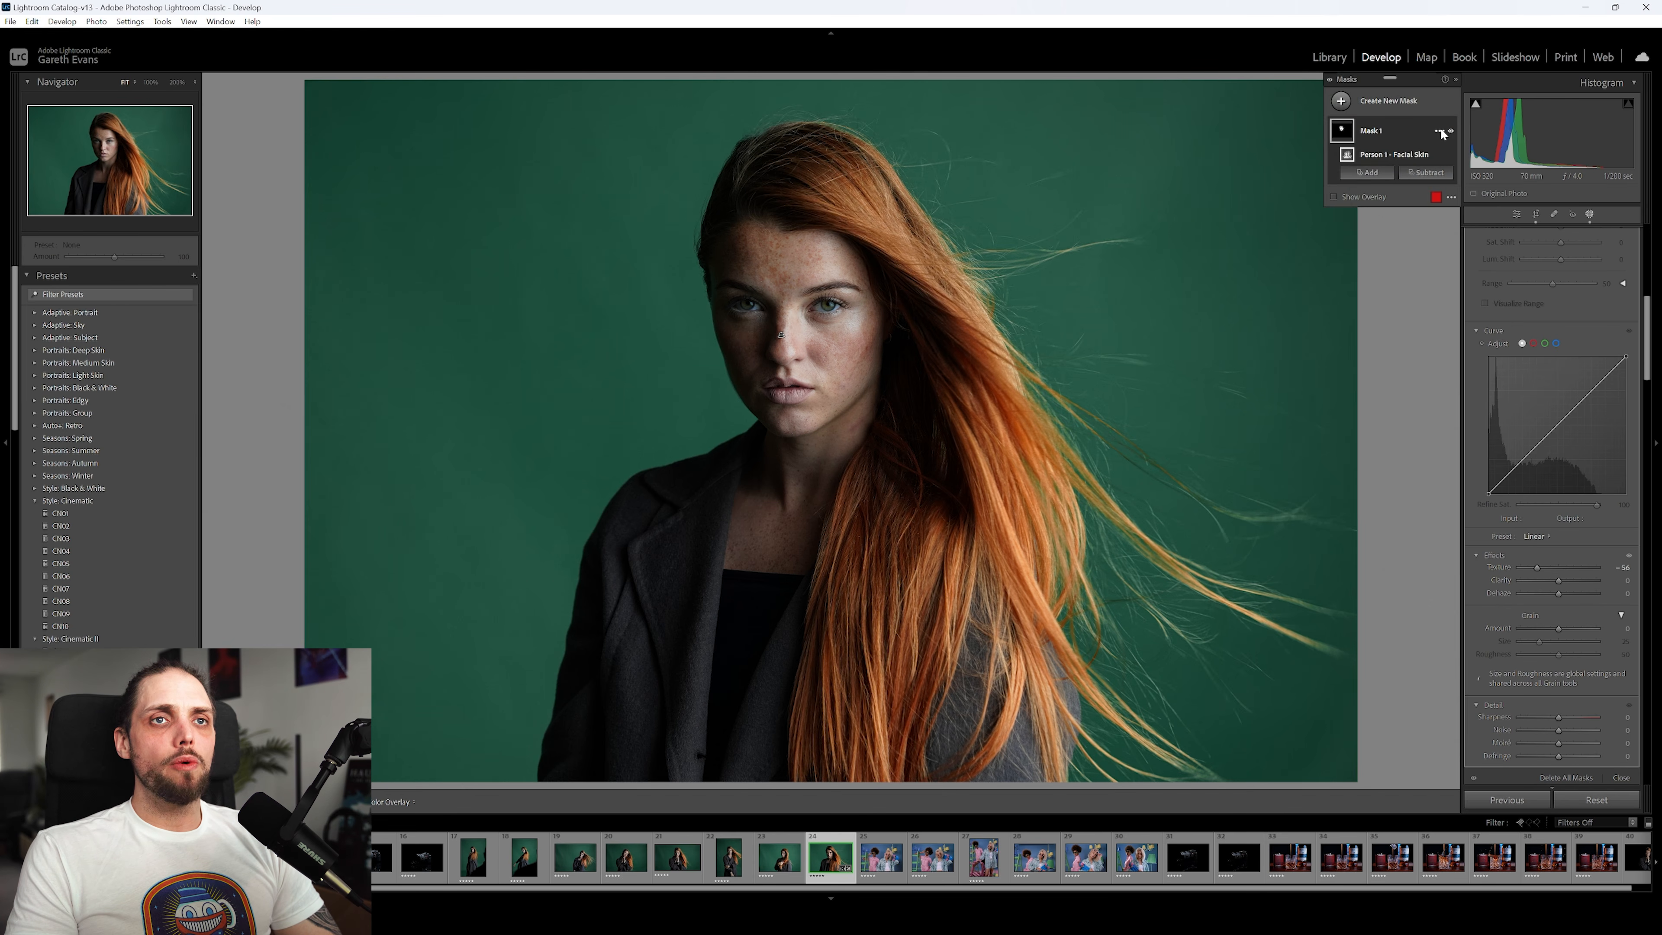
Duplicate the Facial Skin mask, reset Texture on the copy and lower its Clarity to about -32.
right_click(1442, 129)
left_click(1497, 213)
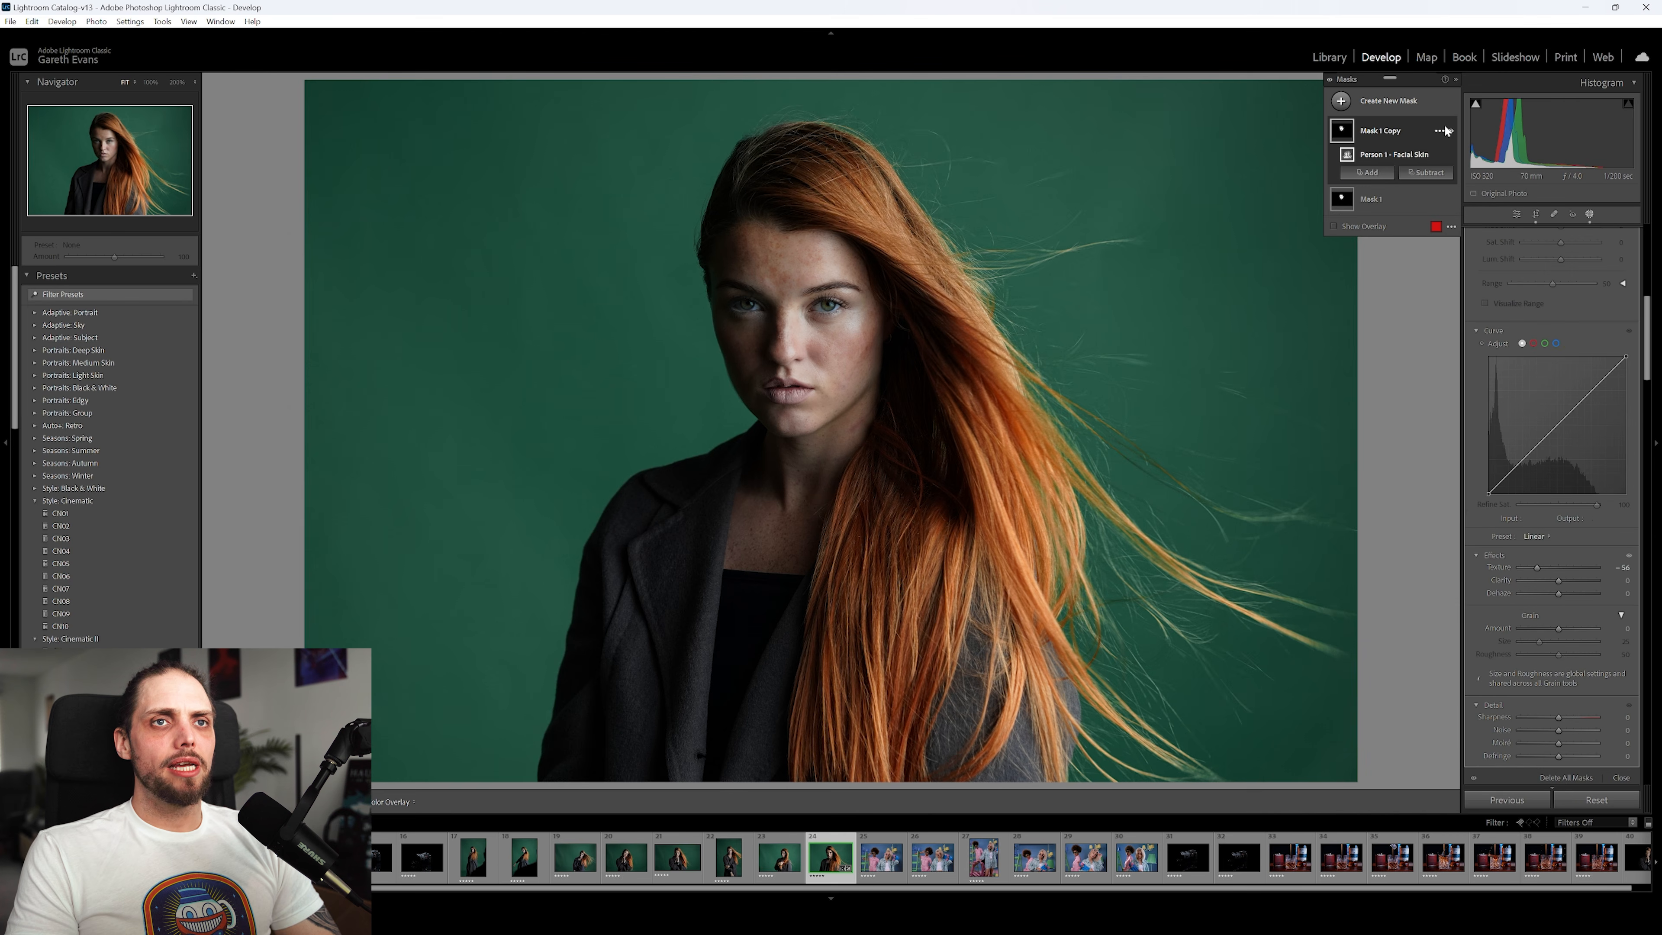
double_click(1537, 565)
left_click_drag(1558, 580, 1545, 580)
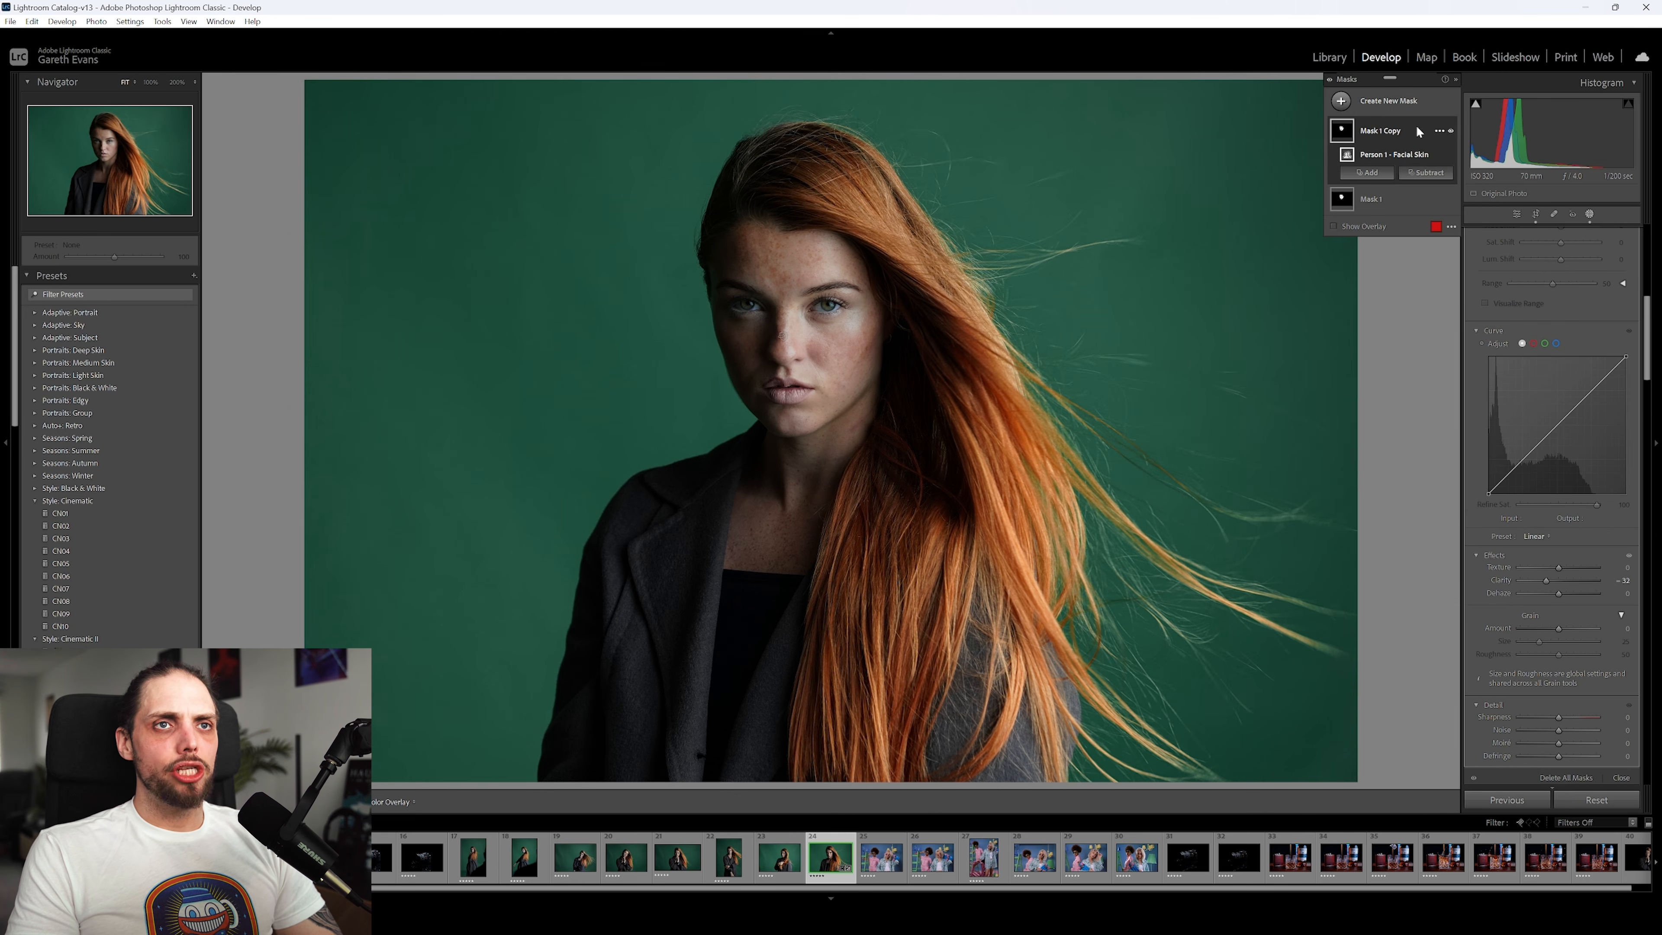
Compare the Texture and Clarity masks by toggling their visibility, leaving only the original Texture mask shown.
left_click(1451, 130)
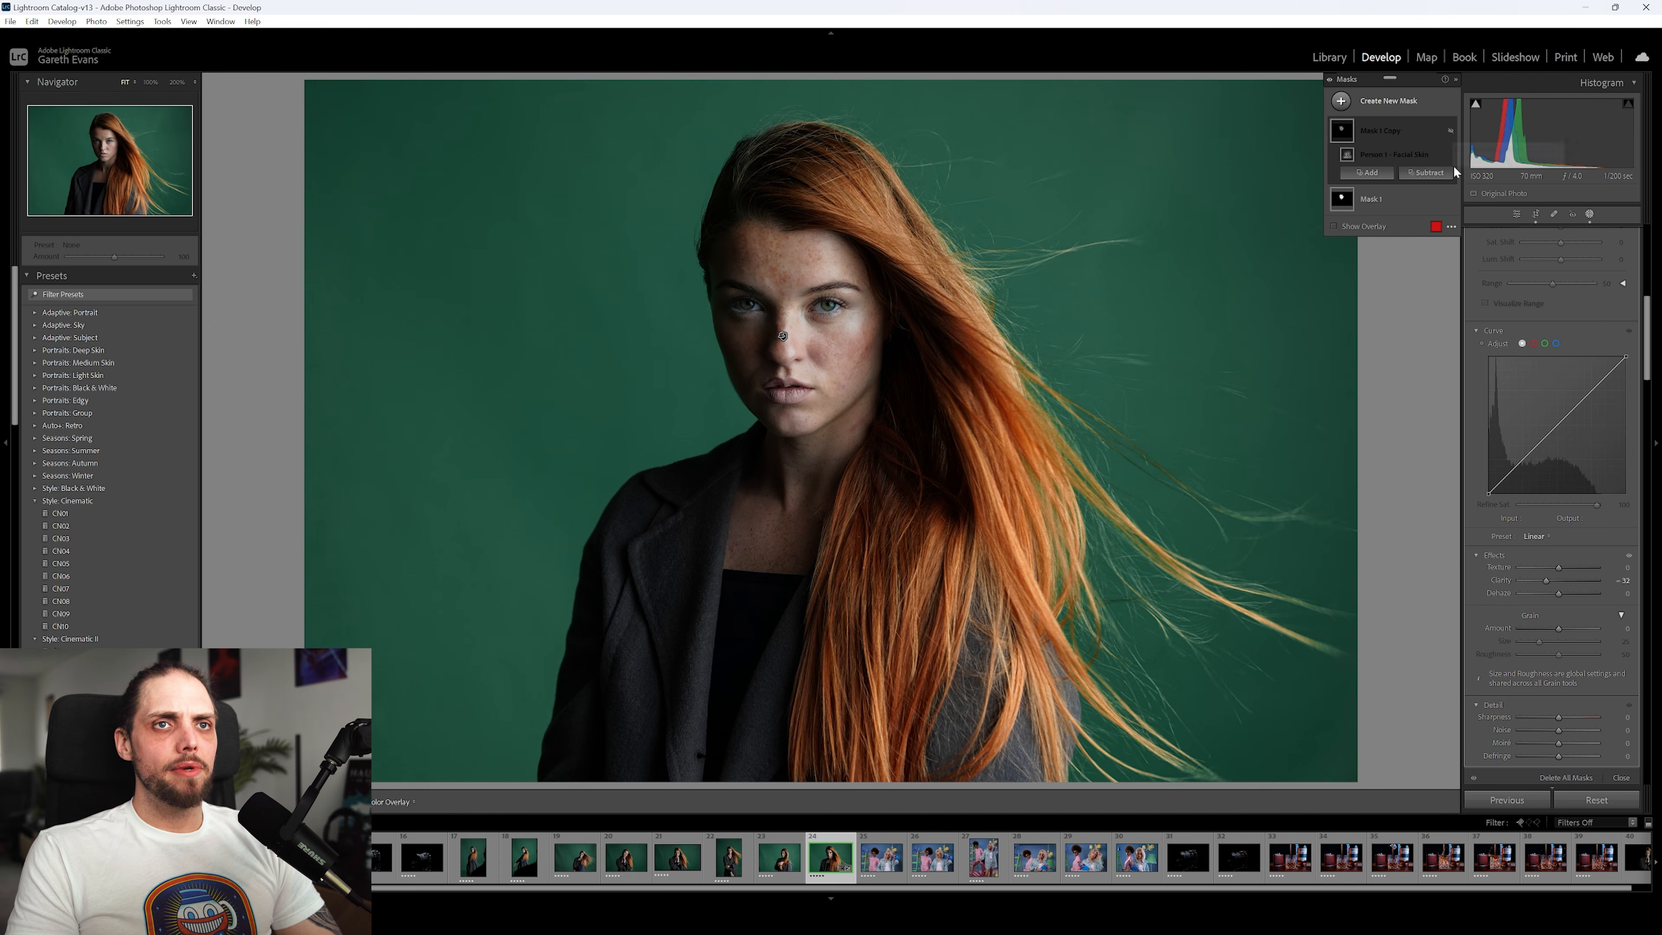
left_click(1439, 200)
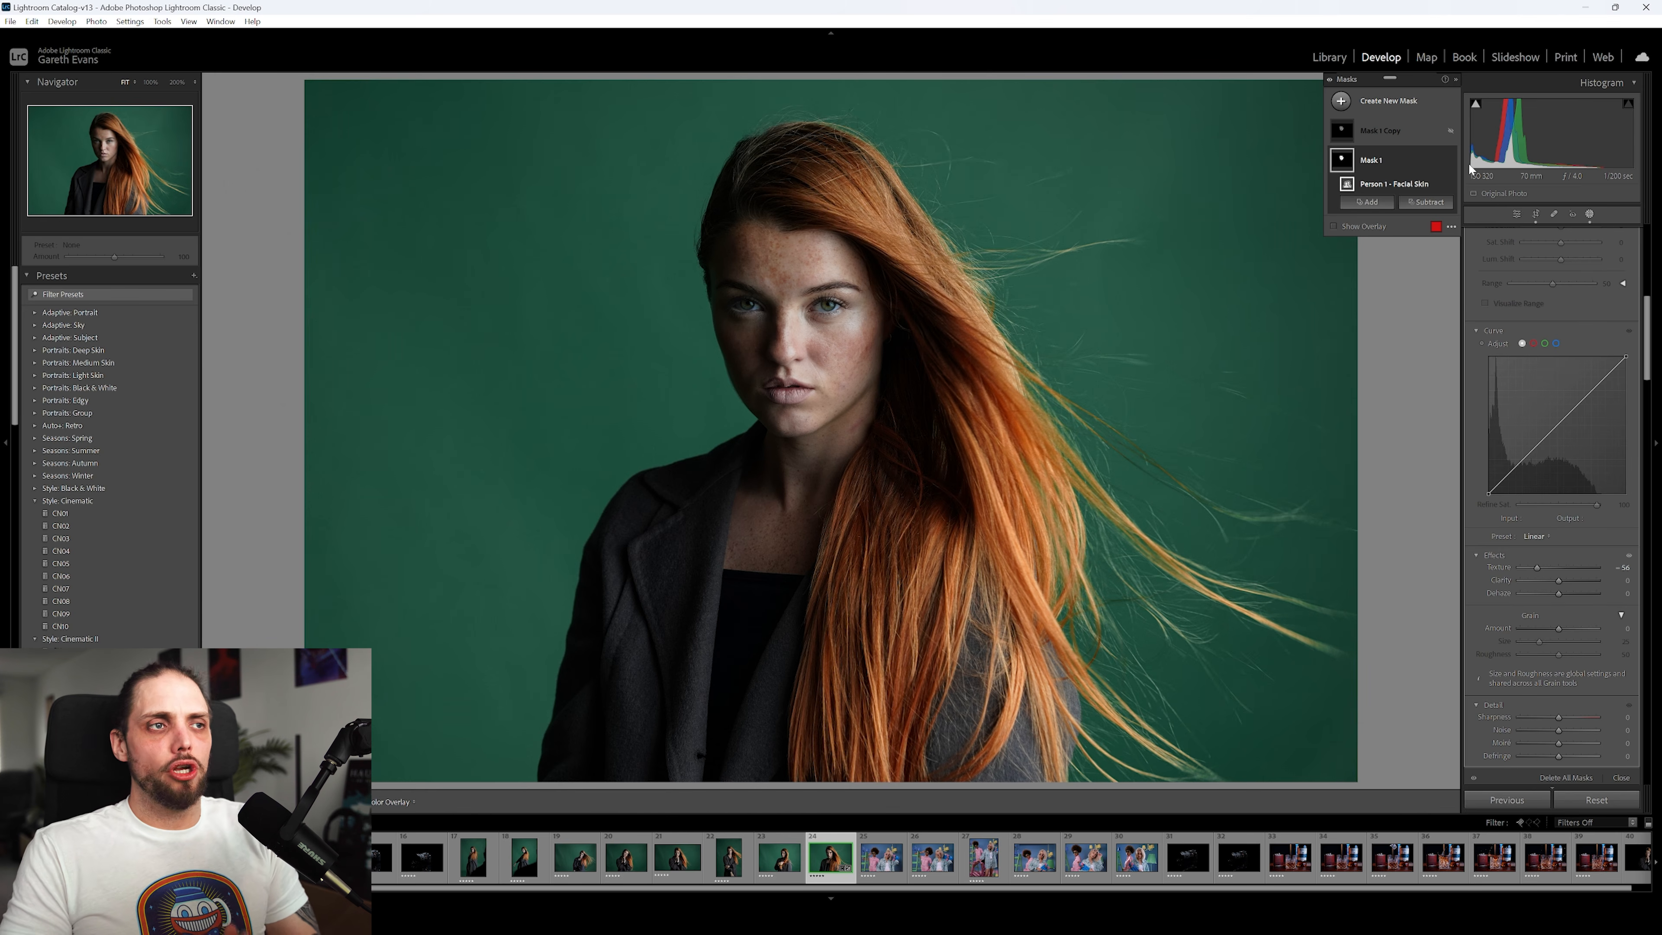
left_click(1450, 160)
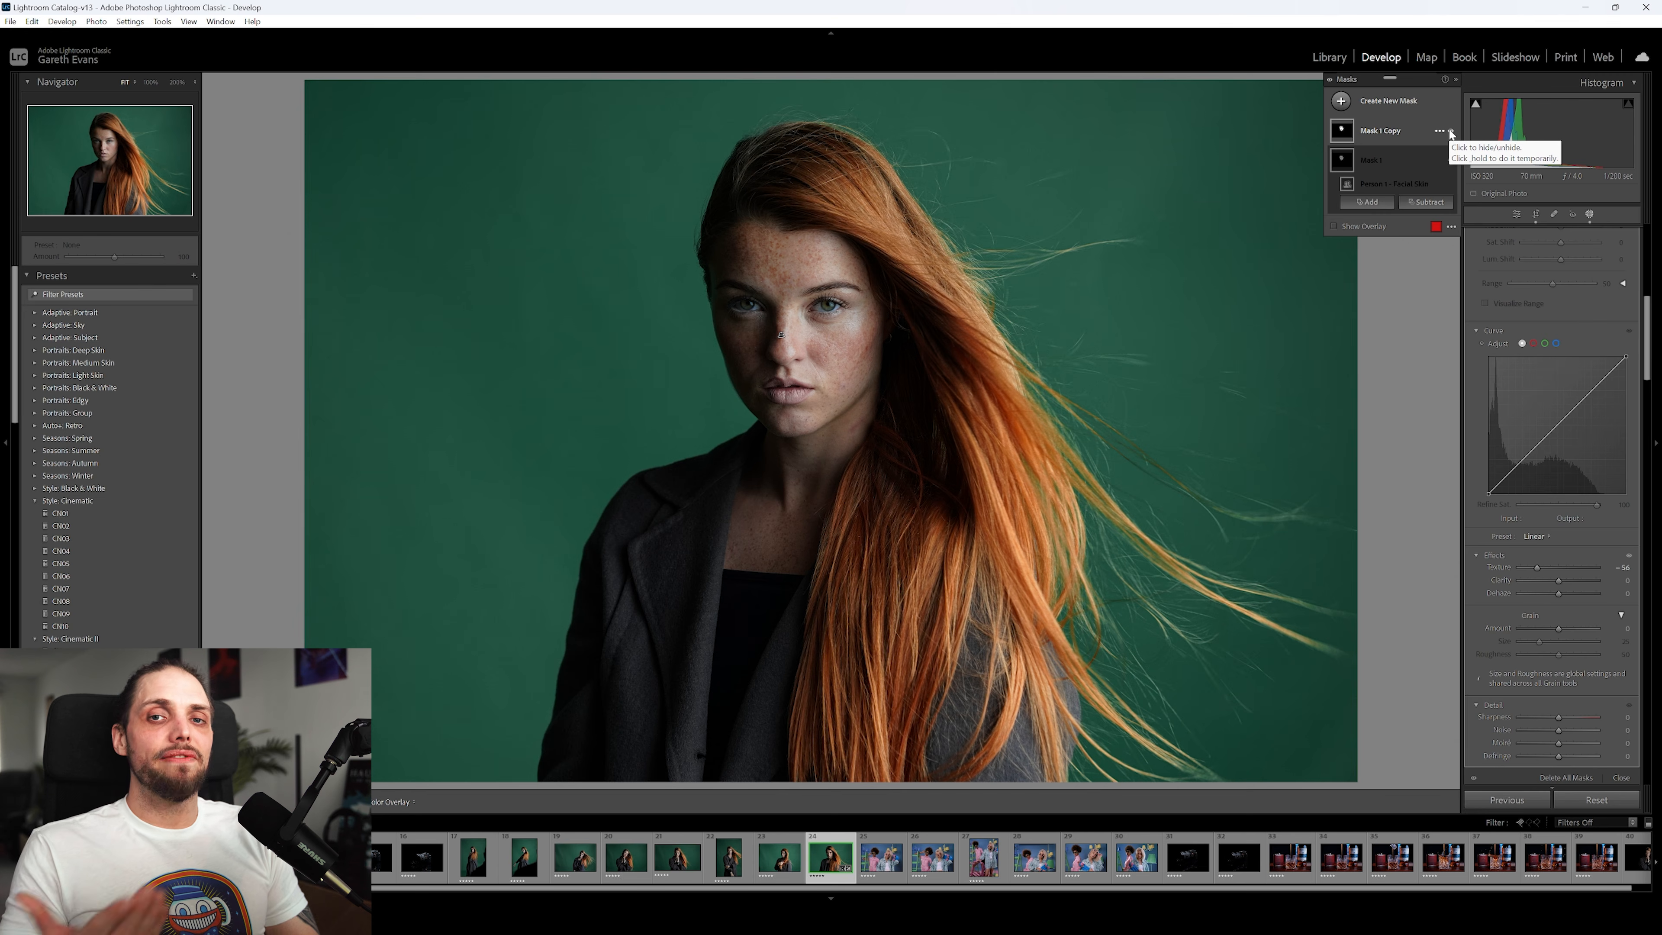
left_click(1451, 134)
left_click(1451, 161)
Try Texture at -100 on the original Facial Skin mask and settle on about -38.
left_click_drag(1540, 567, 1515, 572)
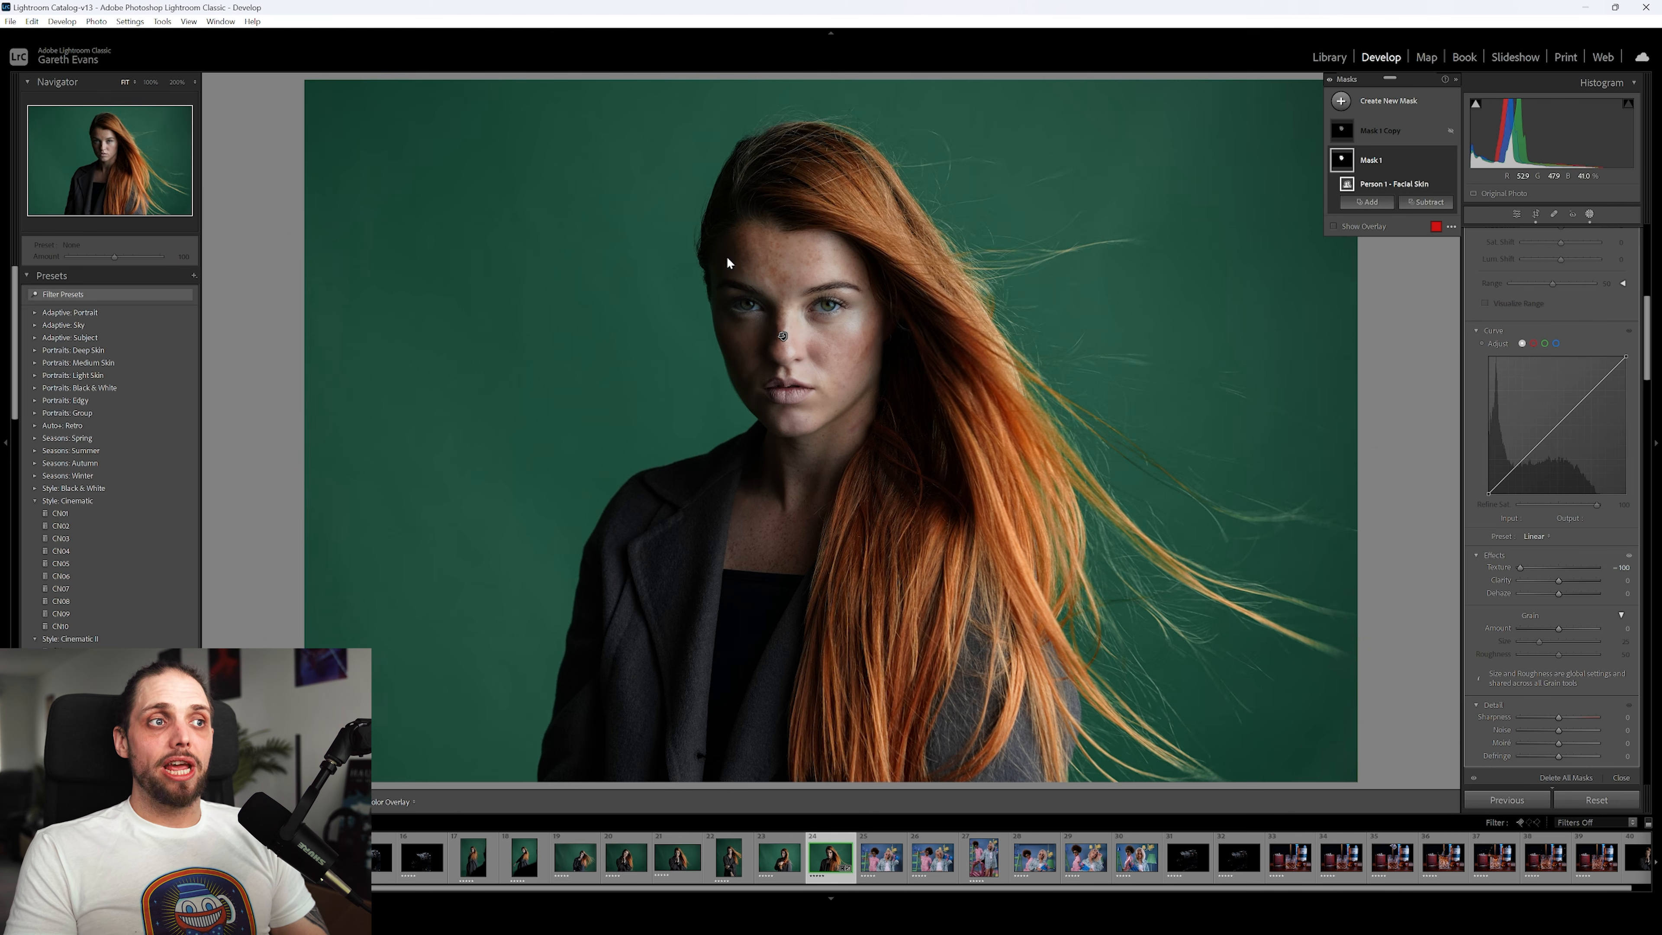
left_click(1519, 568)
left_click_drag(1544, 572, 1544, 571)
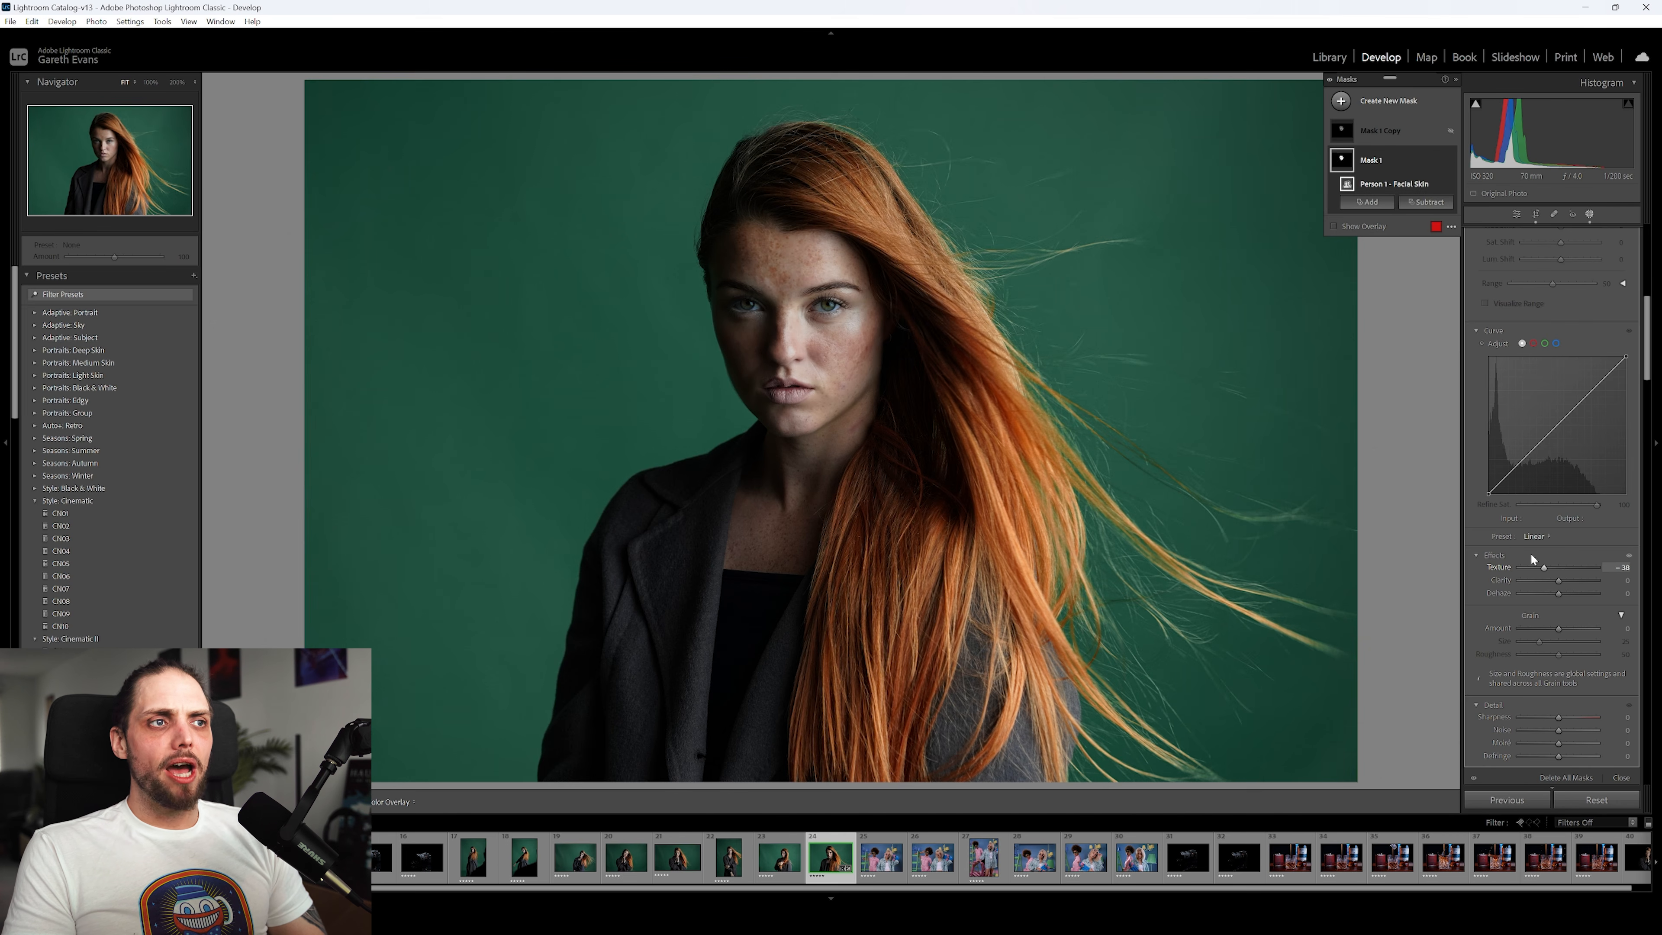